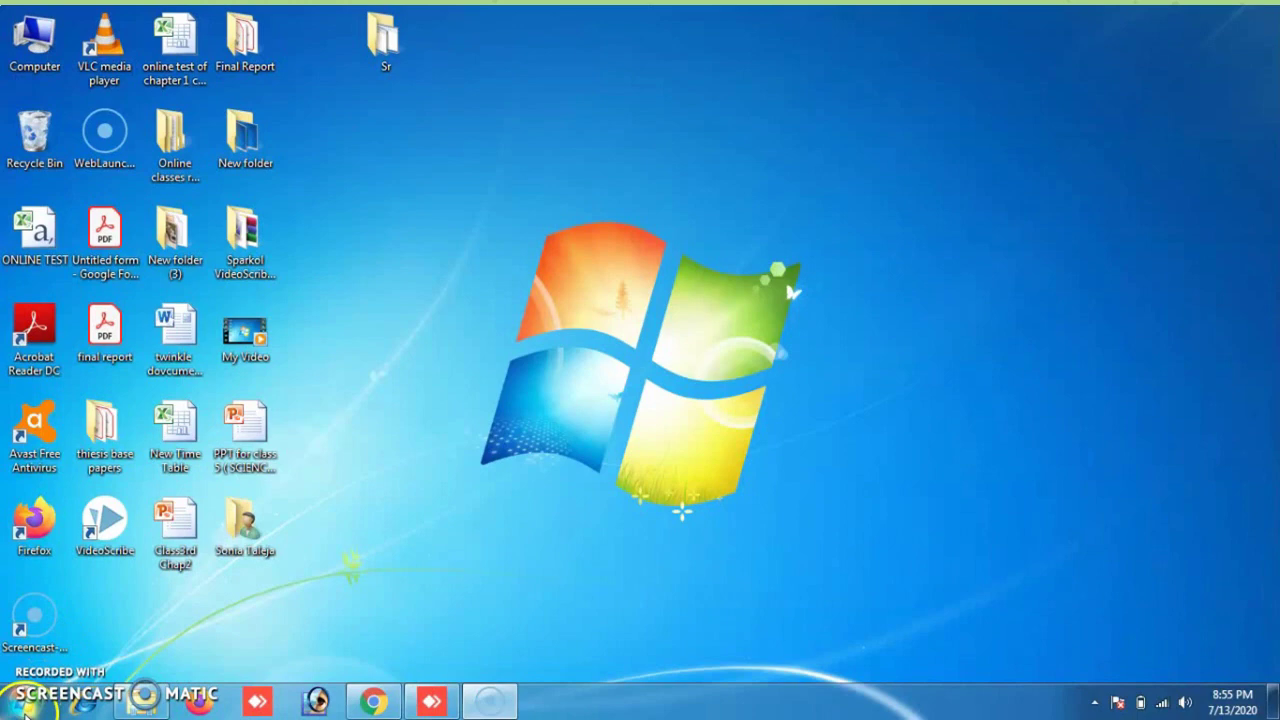
# Launch Movie Maker from the Start menu's All Programs list, opening an empty My Movie project
pyautogui.click(25, 700)
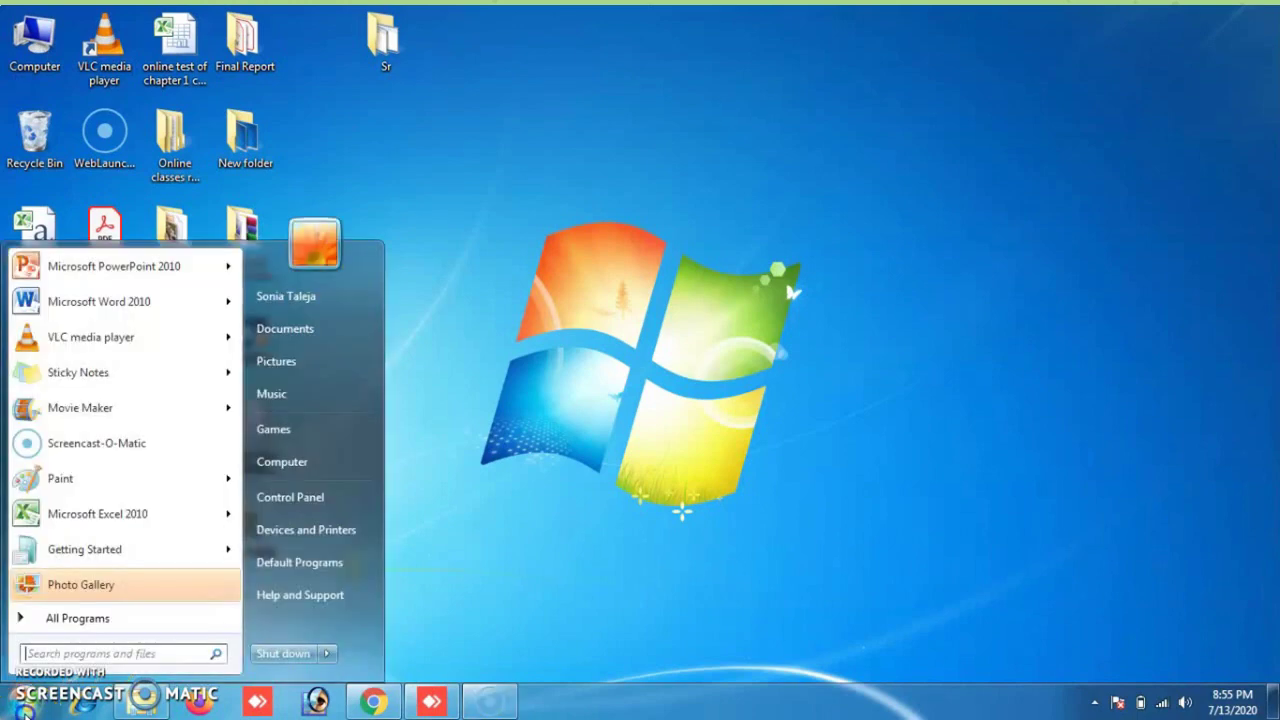
pyautogui.click(95, 620)
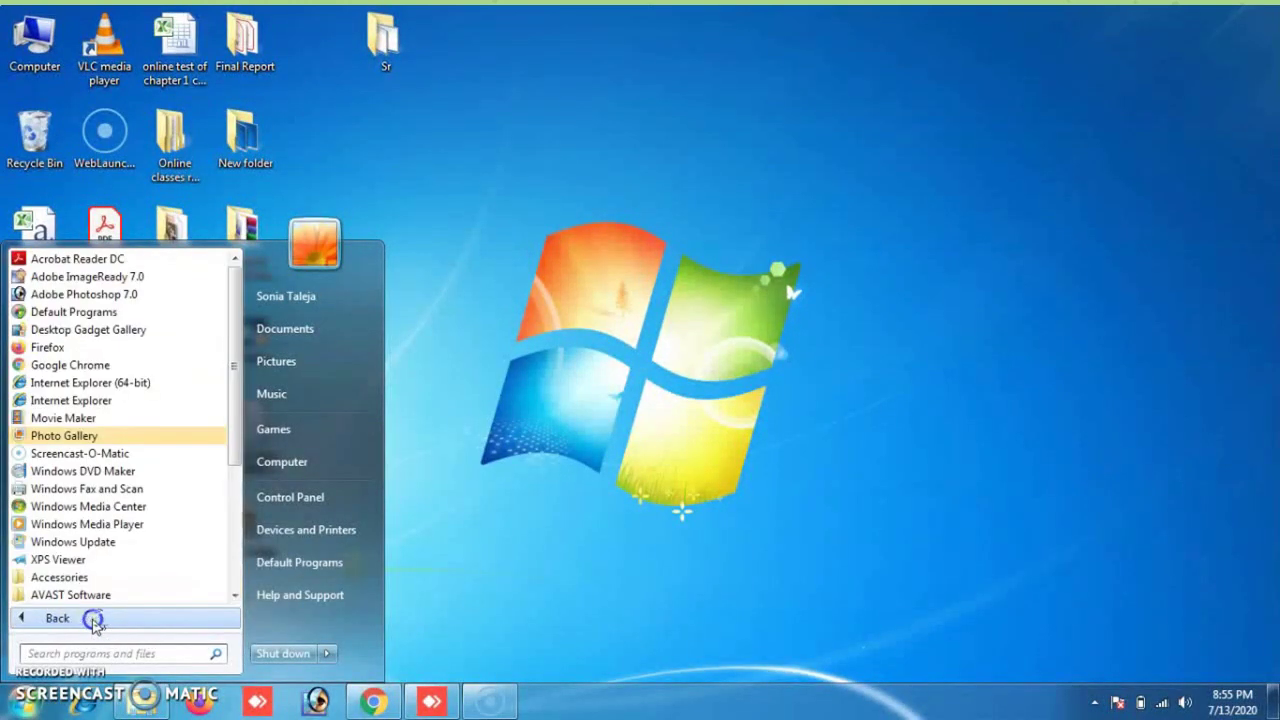
pyautogui.click(78, 420)
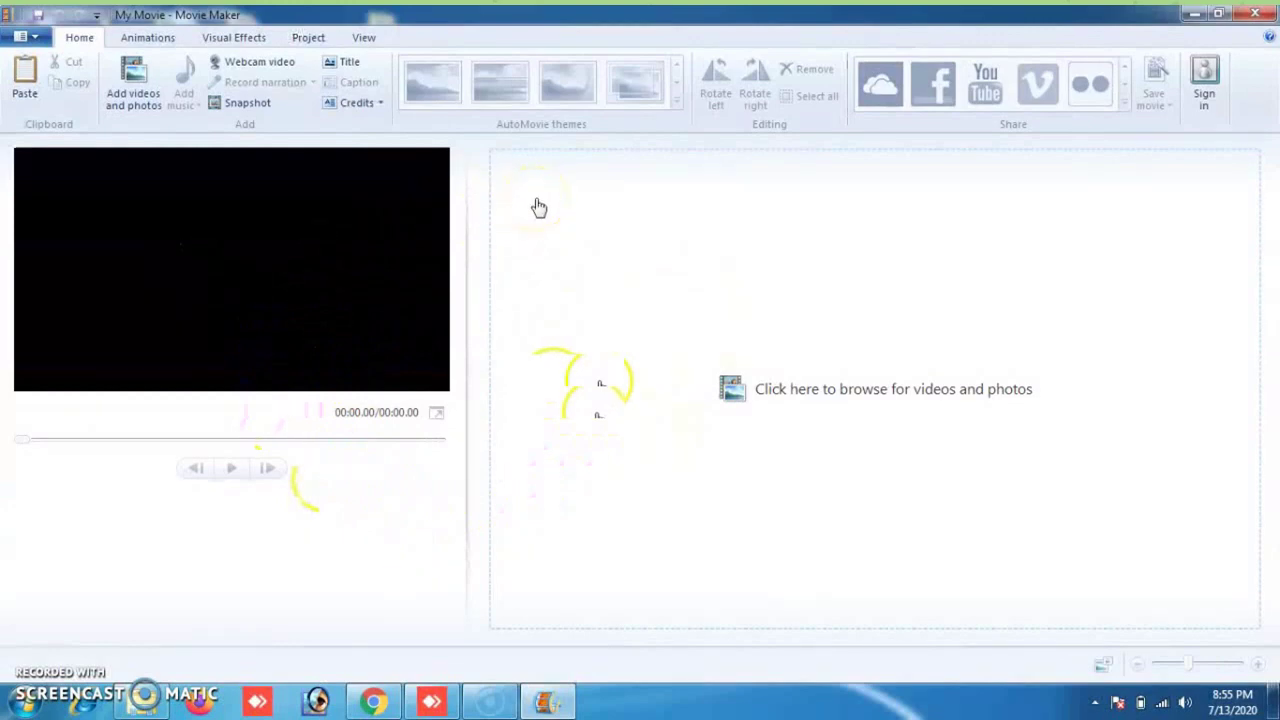
# Add images.jpg from the Pictures library to the storyboard as the first clip
pyautogui.click(405, 210)
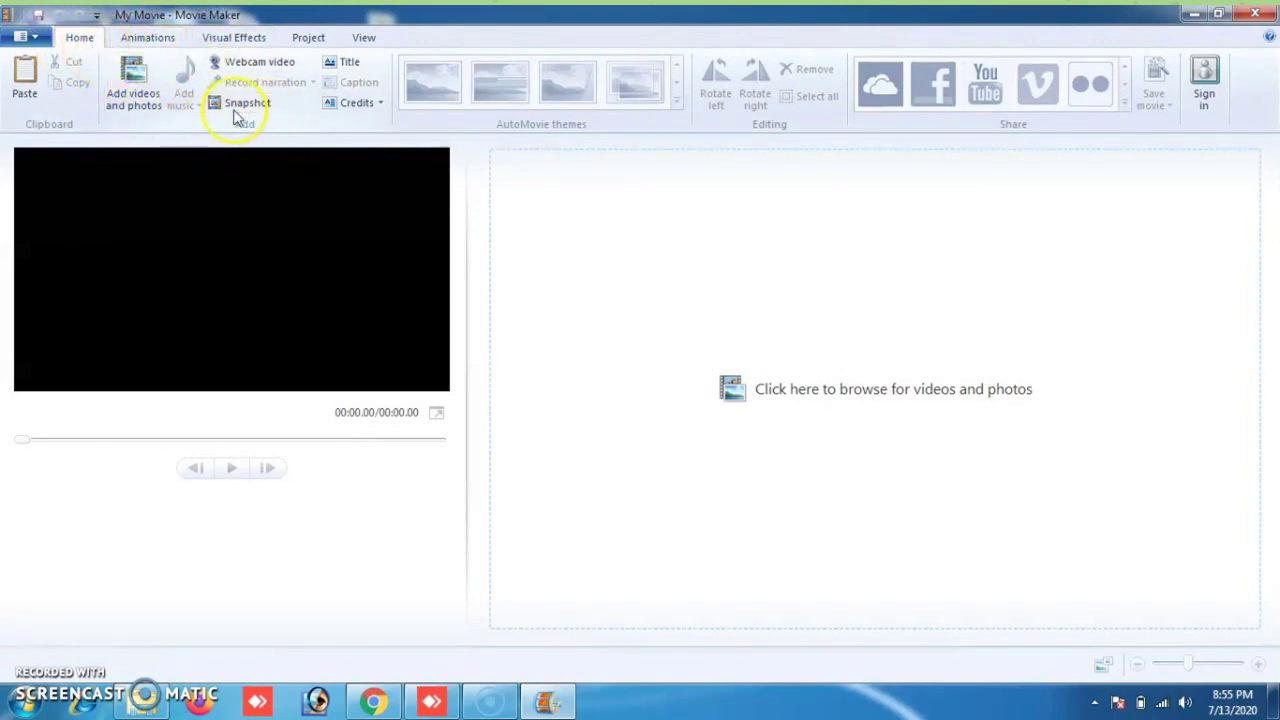
pyautogui.click(133, 100)
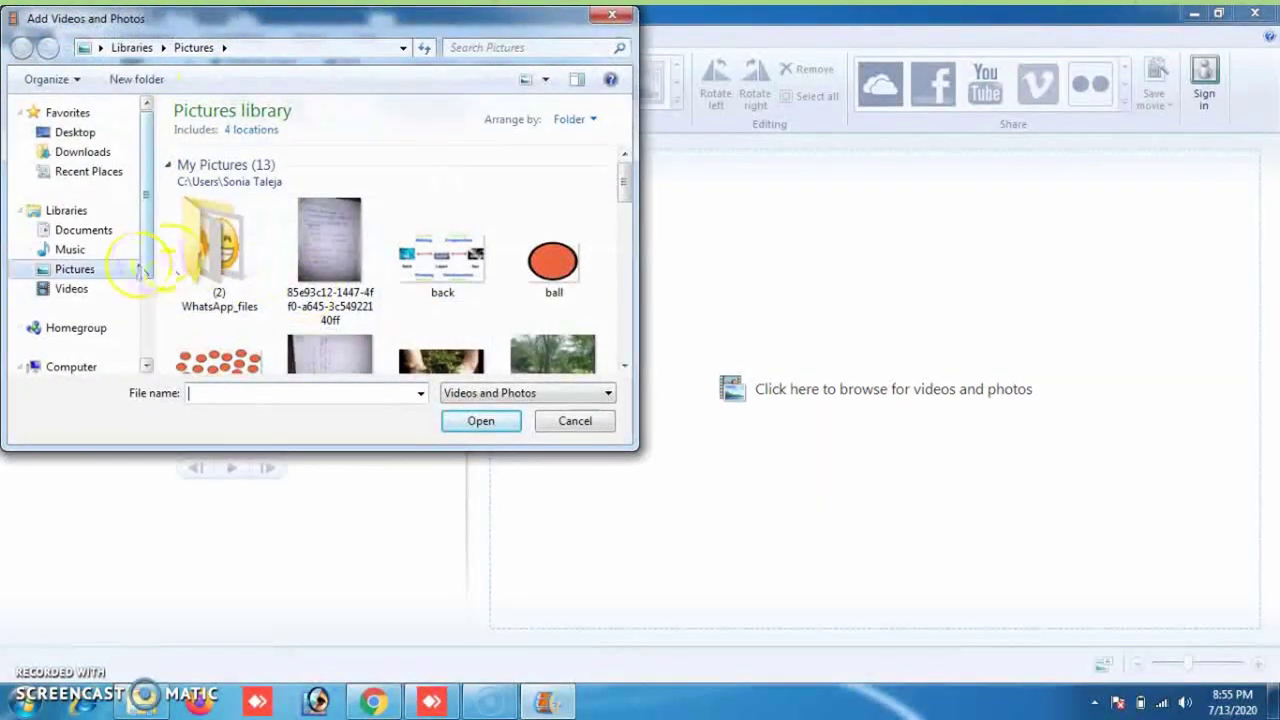
pyautogui.click(93, 272)
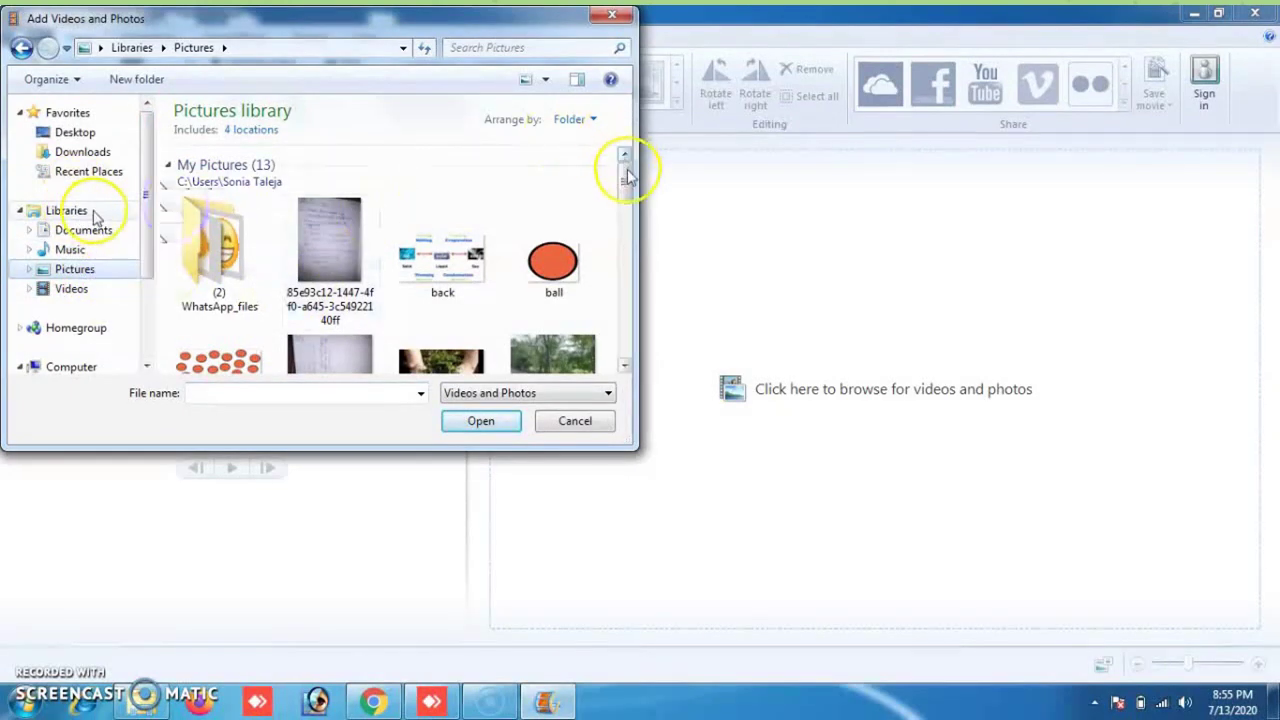
pyautogui.moveTo(627, 177); pyautogui.dragTo(628, 220)
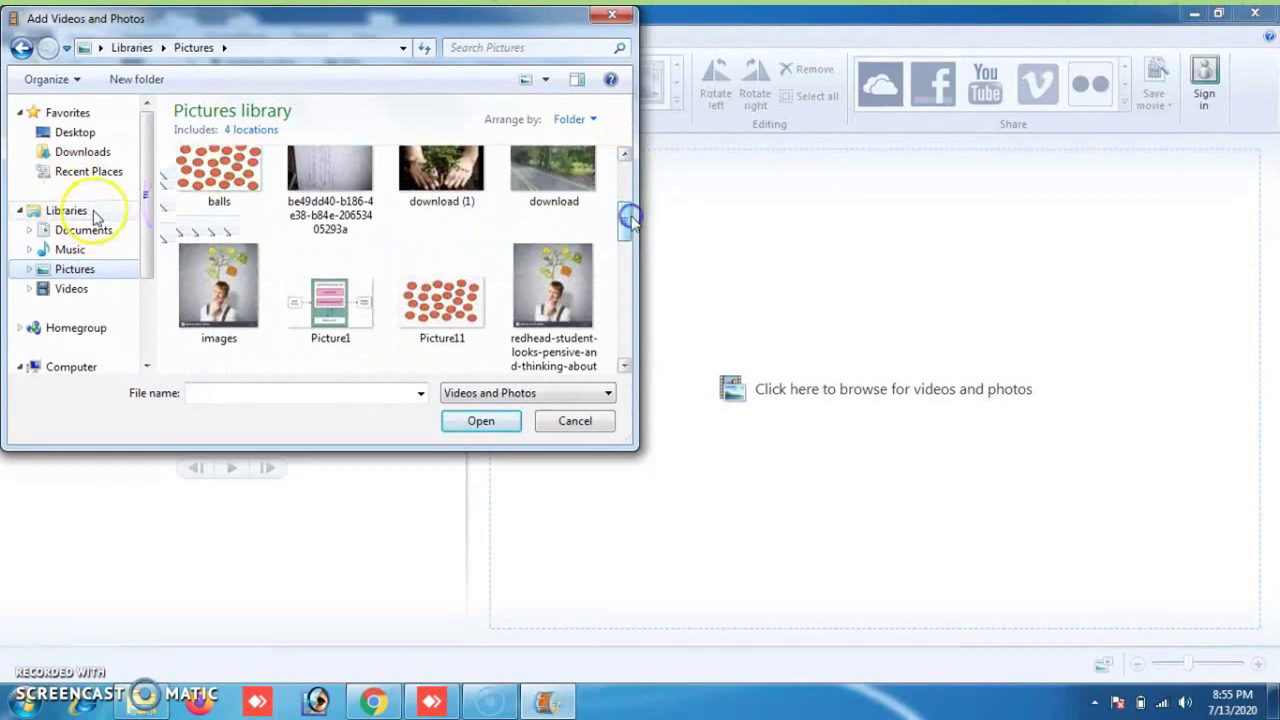
pyautogui.click(222, 287)
pyautogui.click(476, 421)
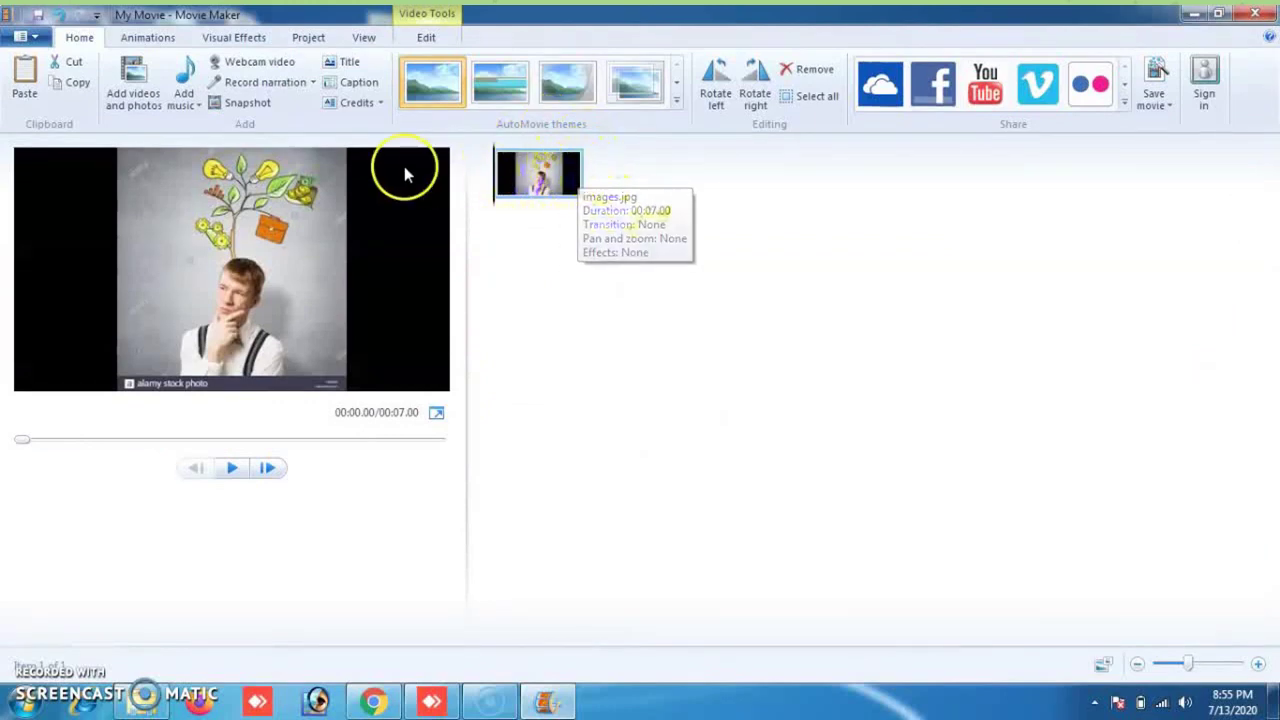
# Add download (1).jpg as the second storyboard clip and select it
pyautogui.click(135, 100)
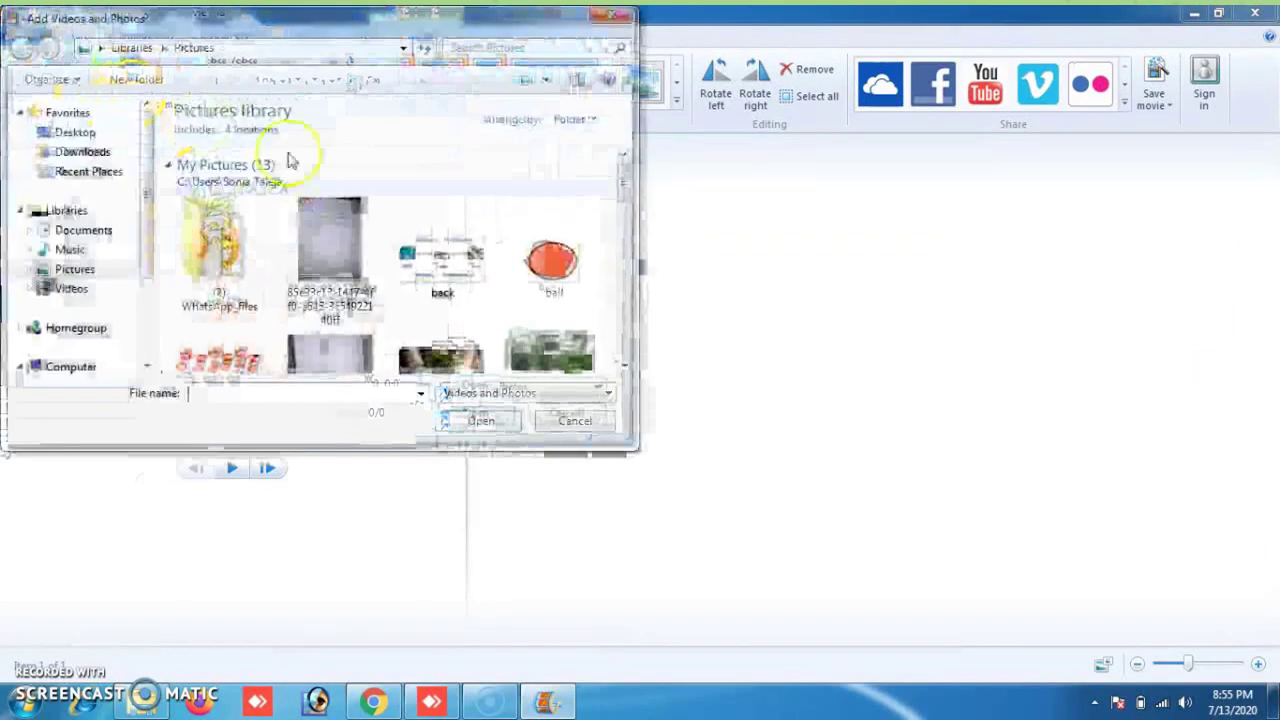
pyautogui.moveTo(632, 183); pyautogui.dragTo(630, 210)
pyautogui.click(405, 225)
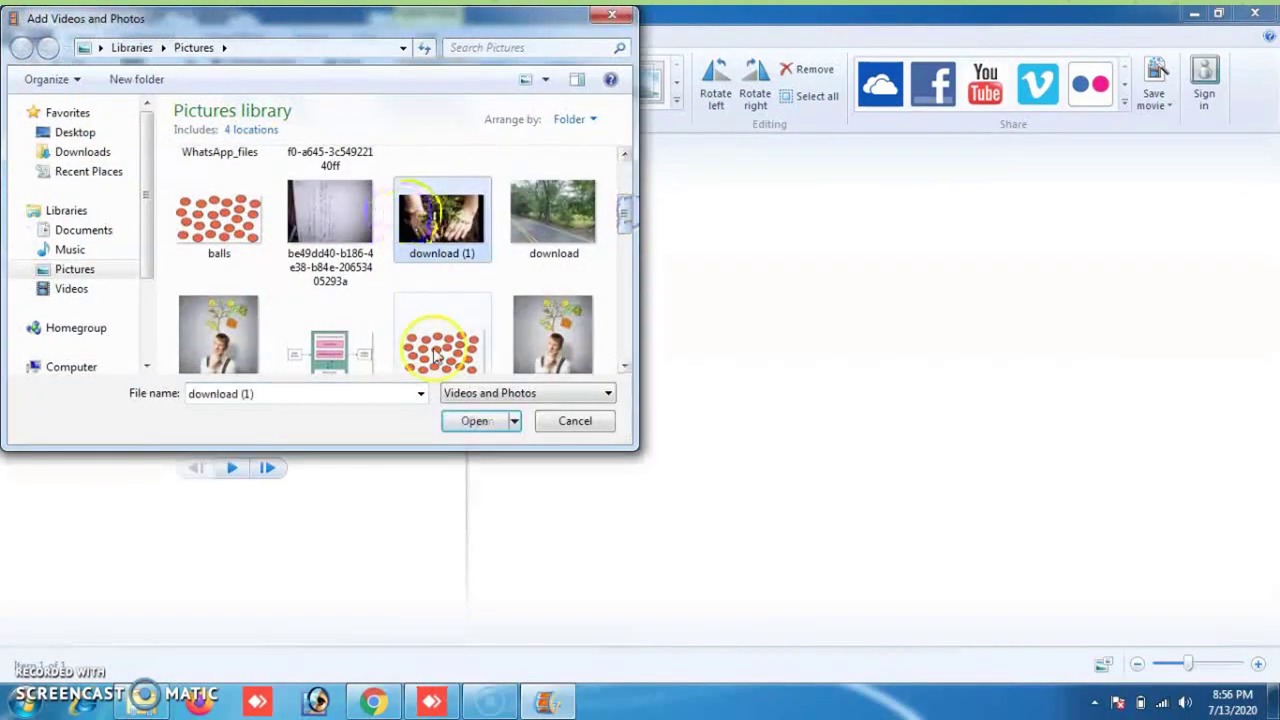
pyautogui.click(472, 422)
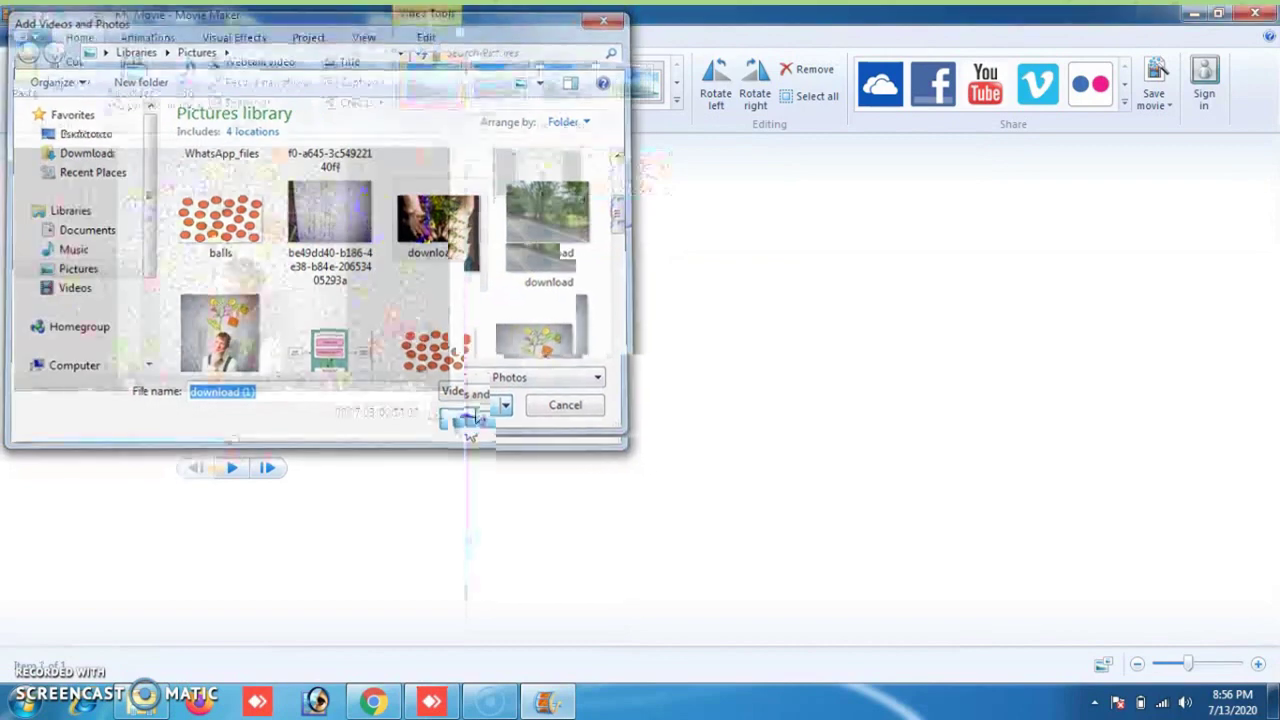
pyautogui.click(625, 182)
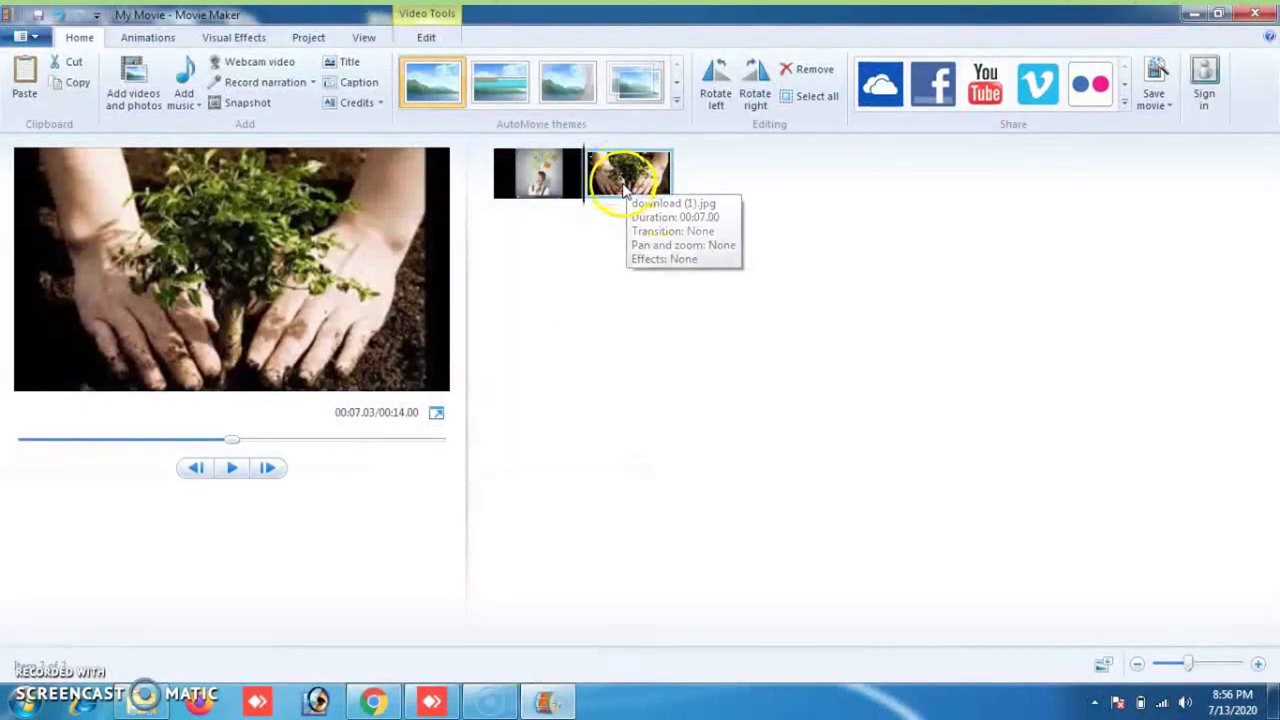
# Append the Wildlife.wmv sample video after the two photos on the storyboard
pyautogui.click(133, 85)
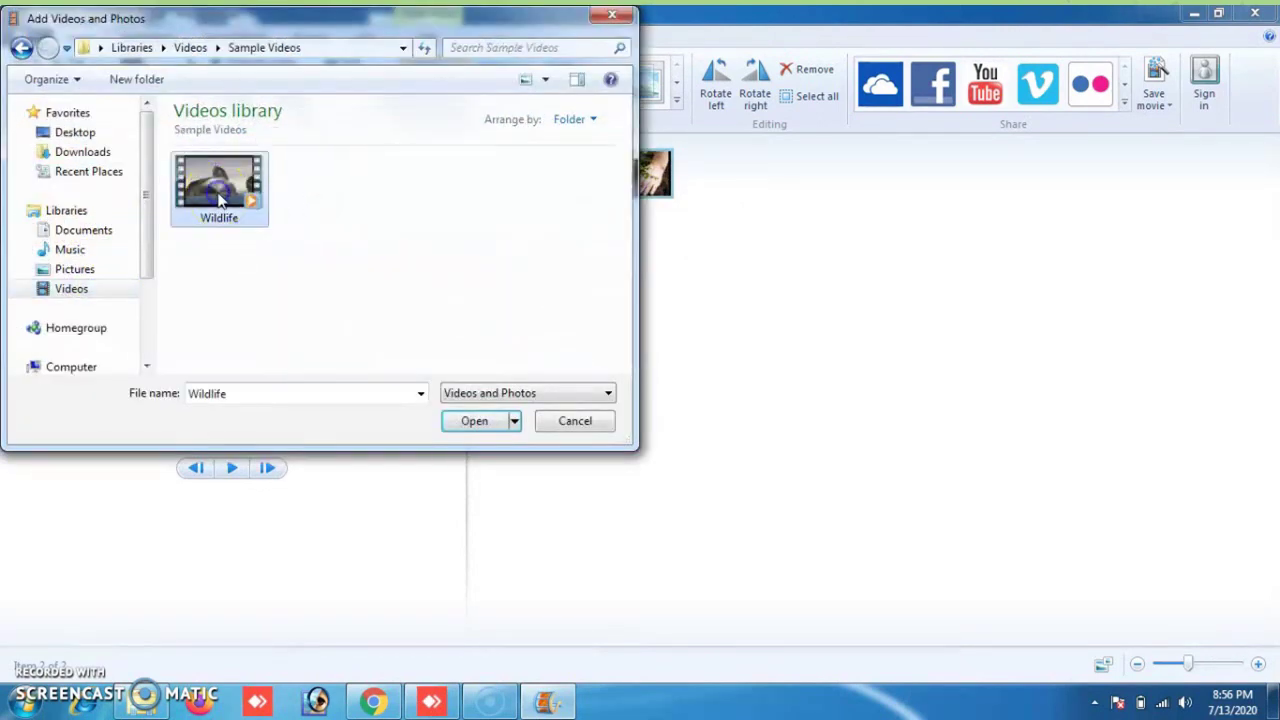
pyautogui.click(478, 421)
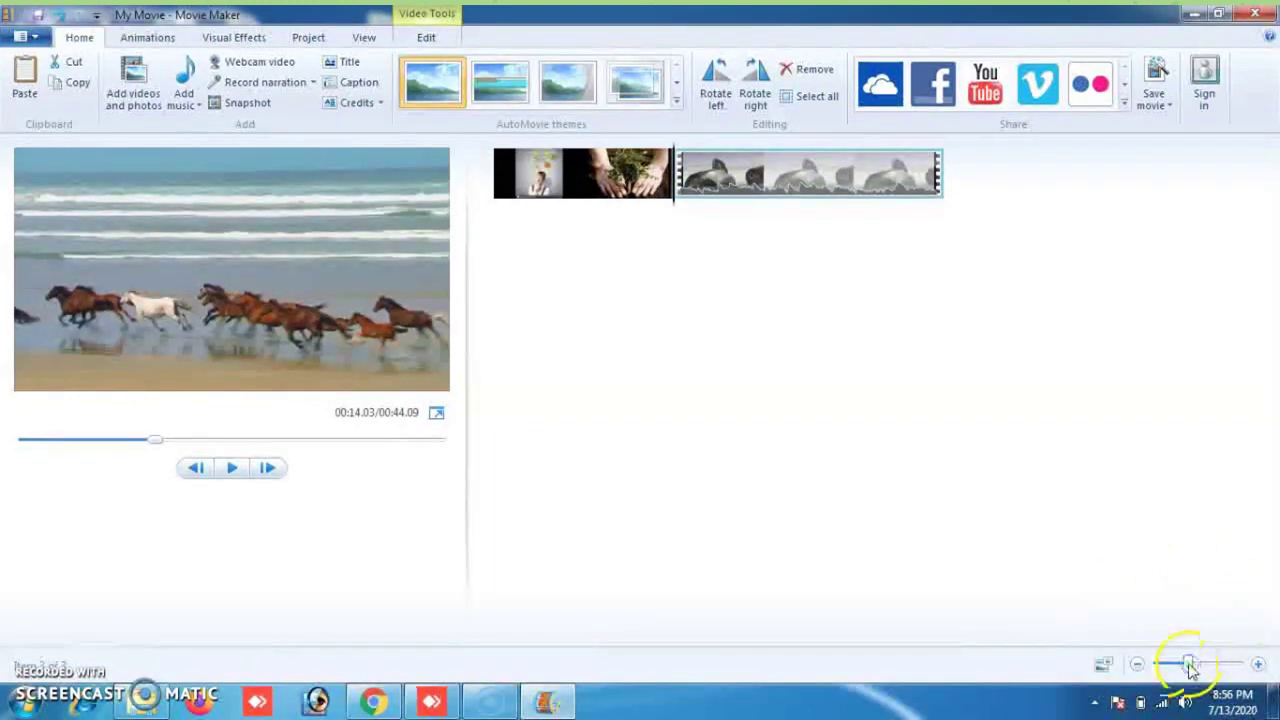
# Enlarge the storyboard thumbnails, rewind to the plant photo and play the preview until 00:19.13
pyautogui.moveTo(1187, 665); pyautogui.dragTo(1183, 665)
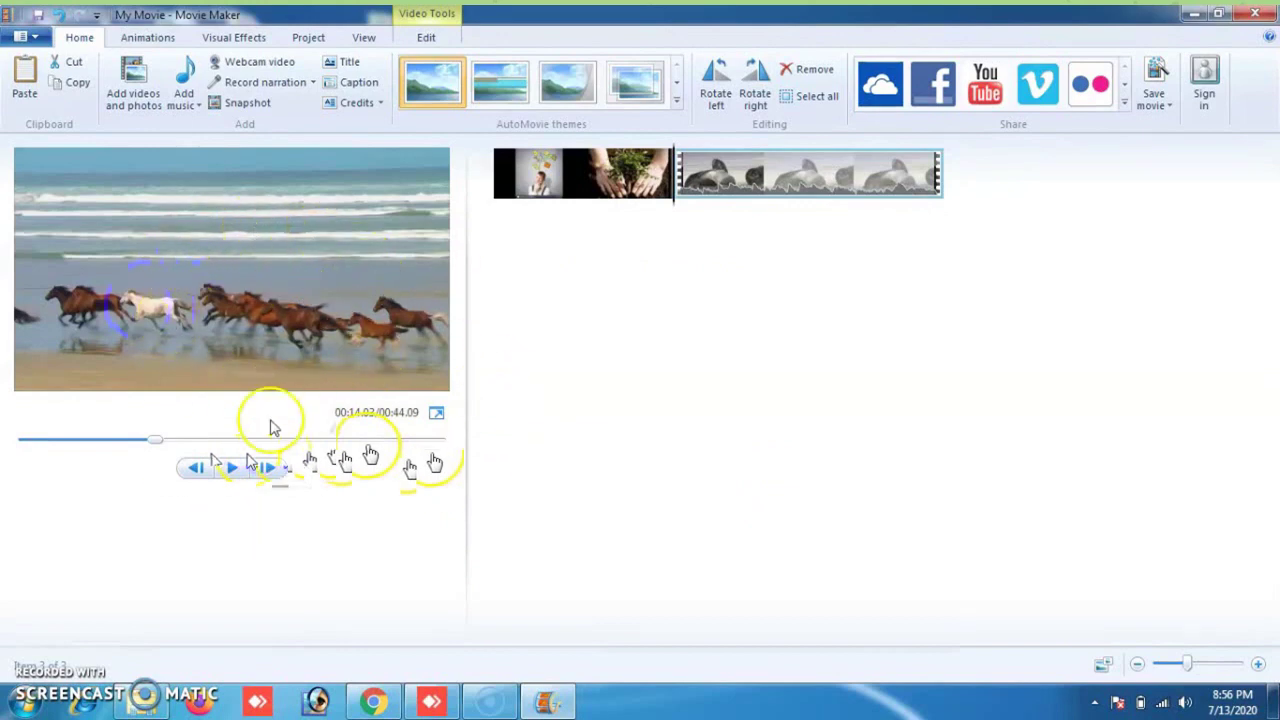
pyautogui.click(160, 441)
pyautogui.moveTo(160, 441); pyautogui.dragTo(118, 441)
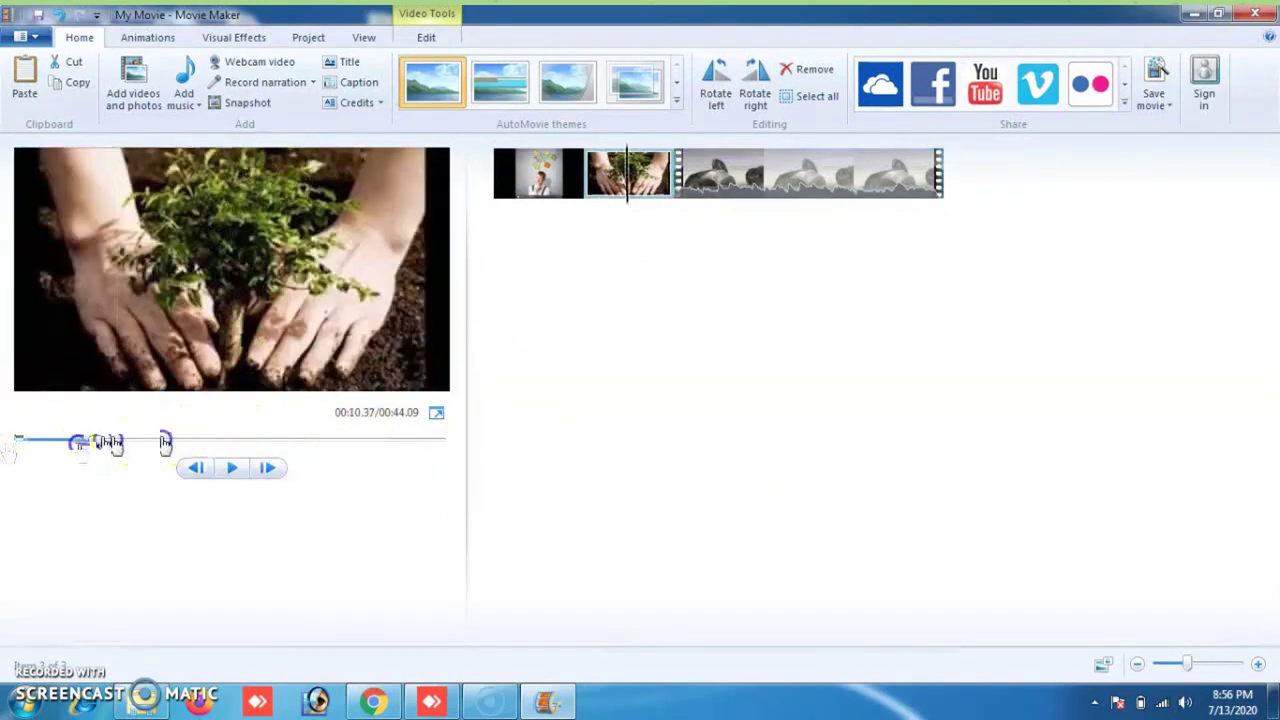
pyautogui.click(224, 470)
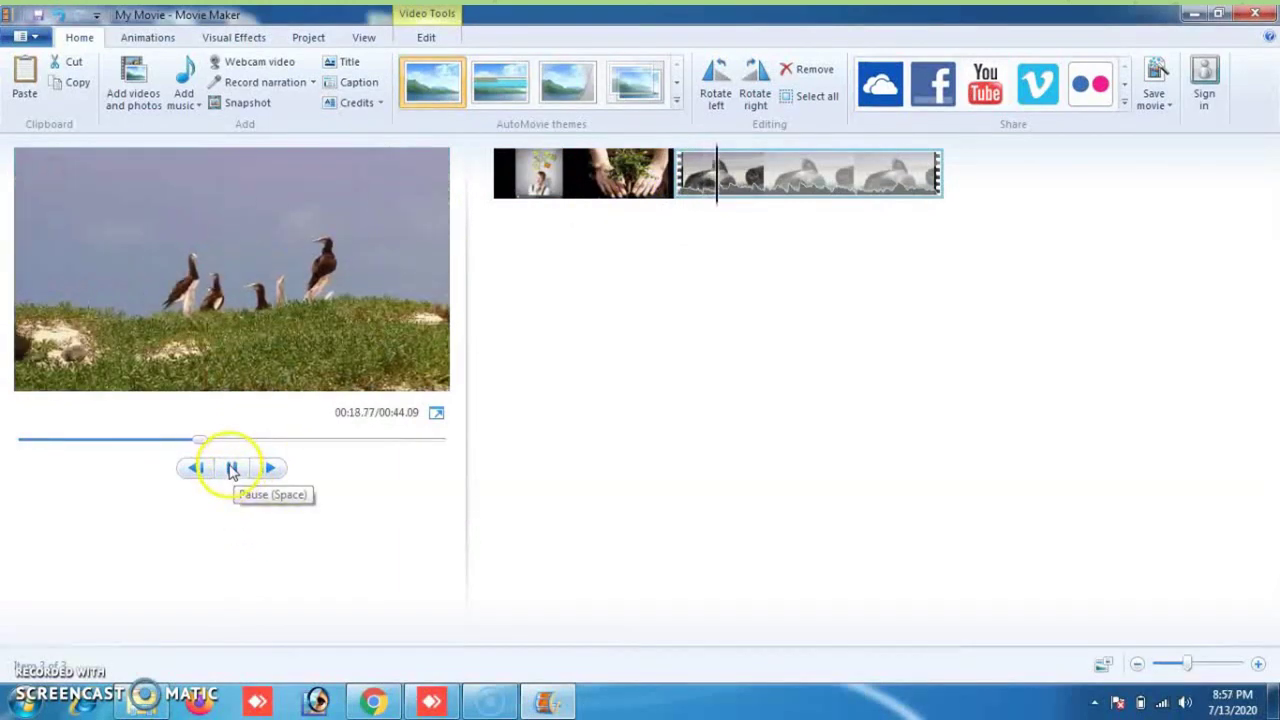
pyautogui.click(232, 467)
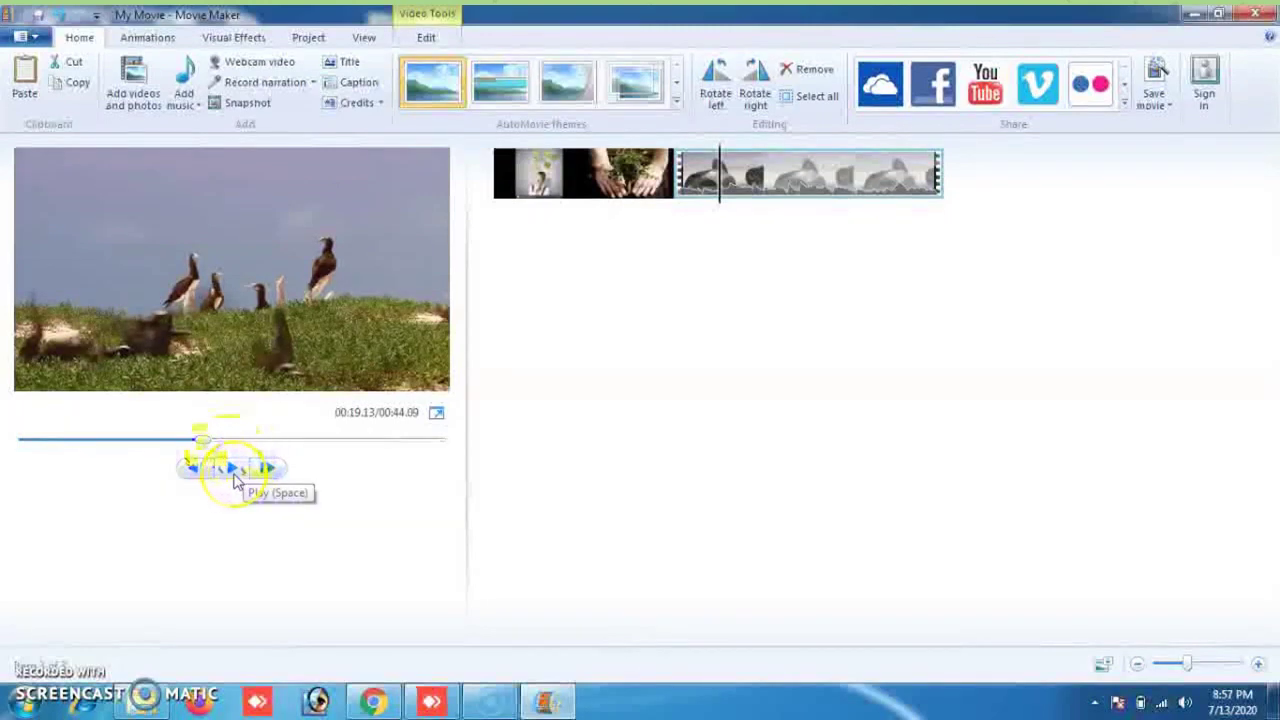
# Jump the preview ahead to 00:37.80, resume playing, then replay from the beginning
pyautogui.moveTo(200, 436); pyautogui.dragTo(380, 449)
pyautogui.click(232, 467)
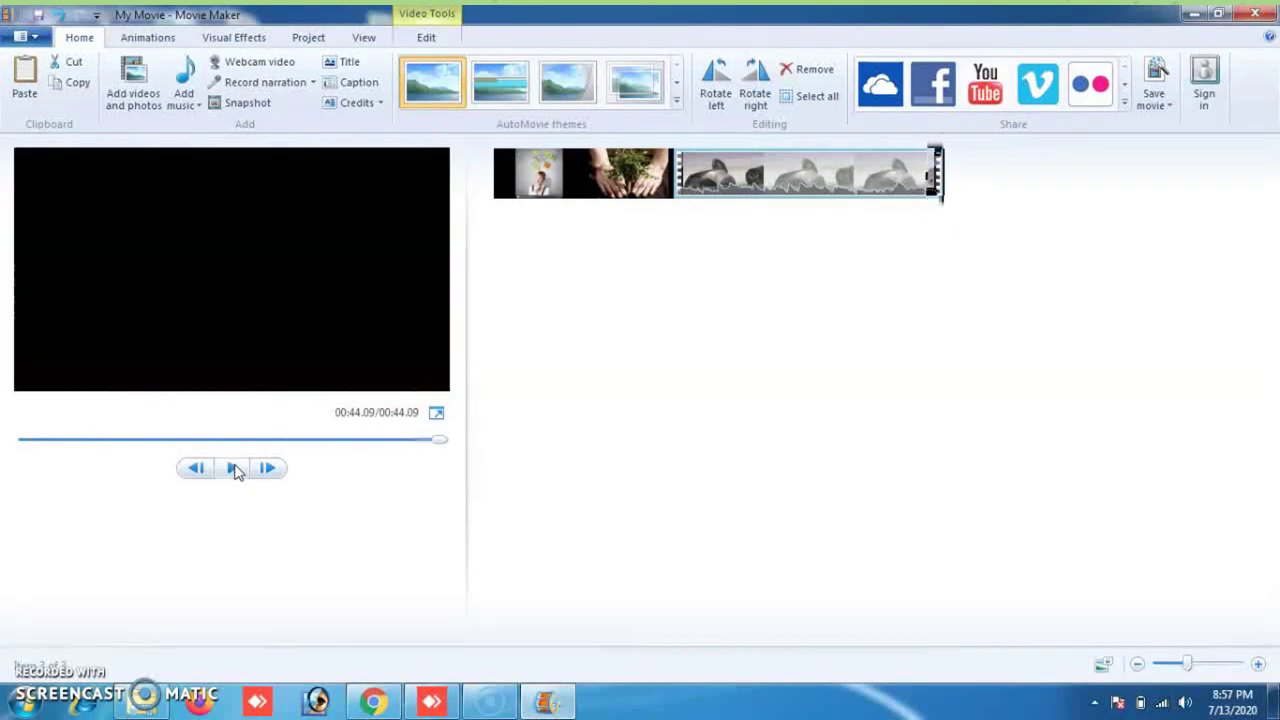
pyautogui.click(234, 468)
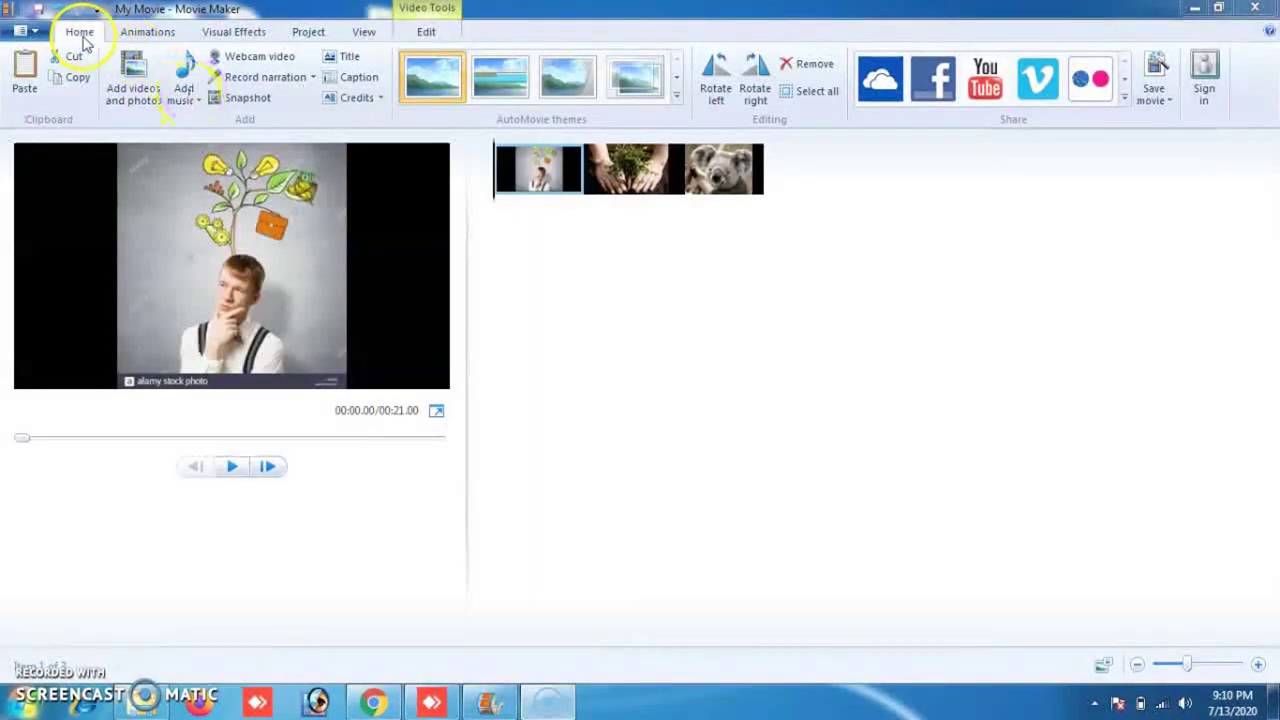
# Add Sleep Away from Music > Sample Music as the movie's background music
pyautogui.click(196, 104)
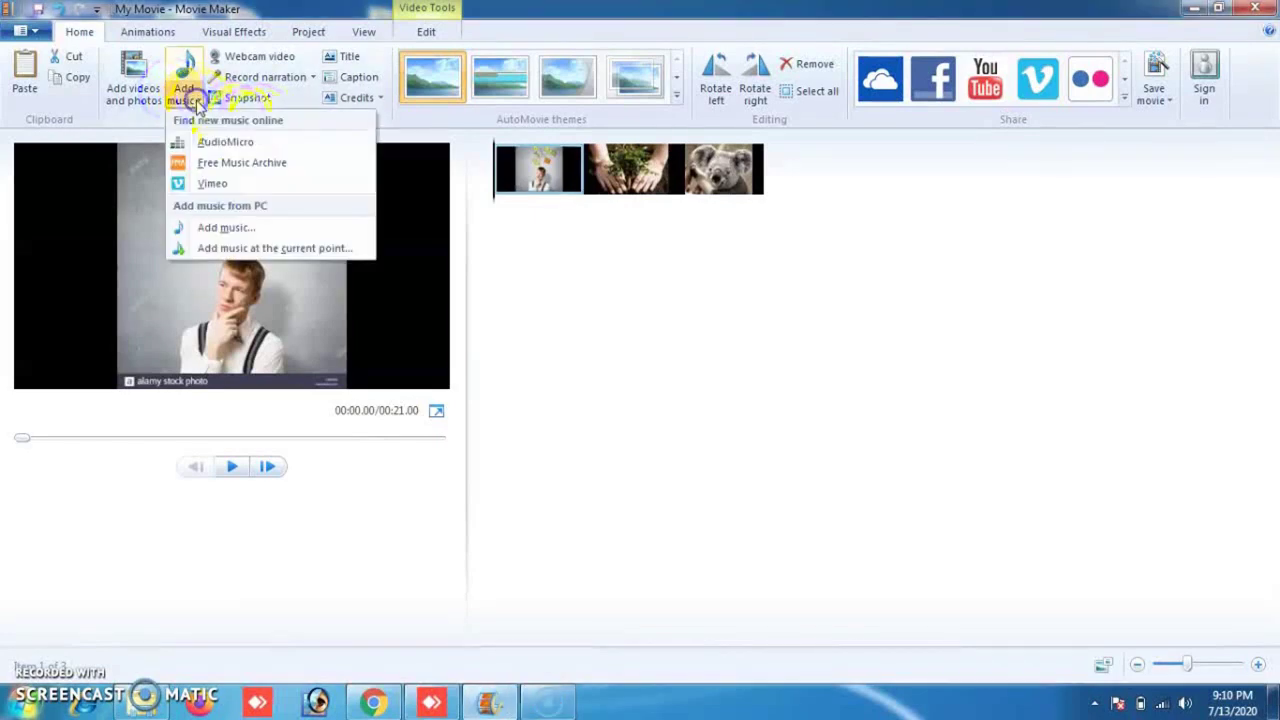
pyautogui.click(215, 229)
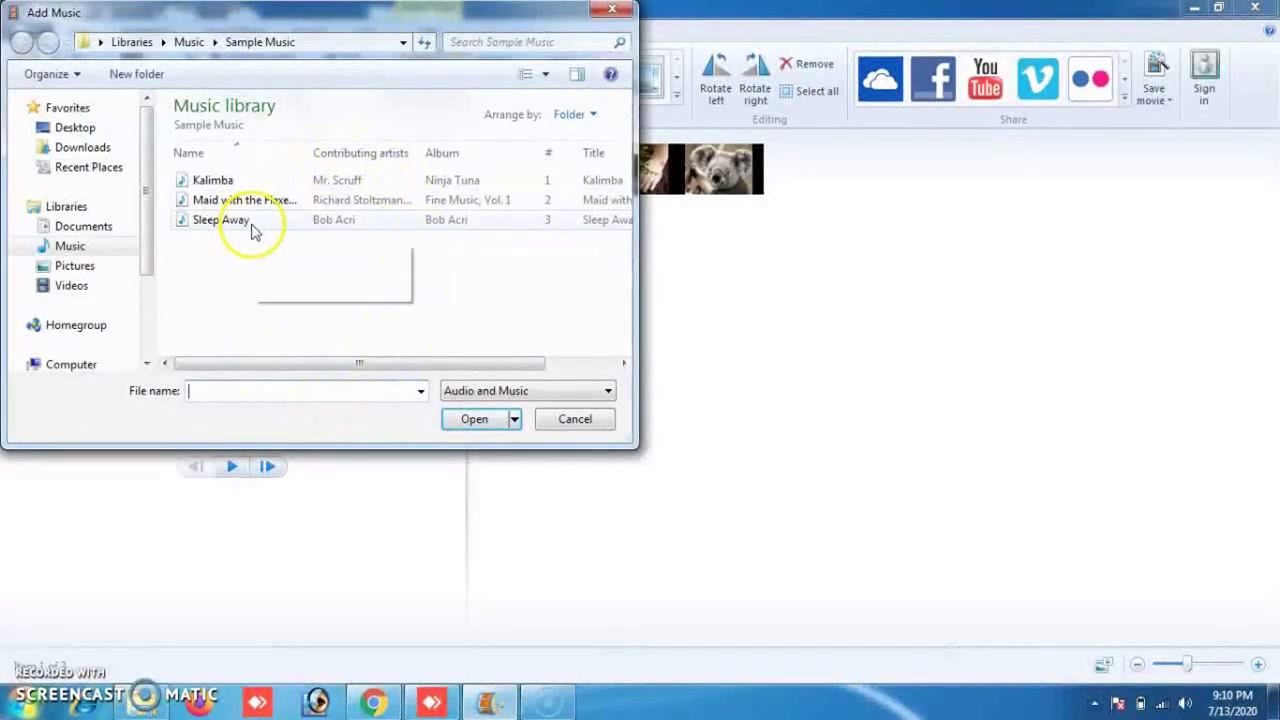
pyautogui.click(98, 252)
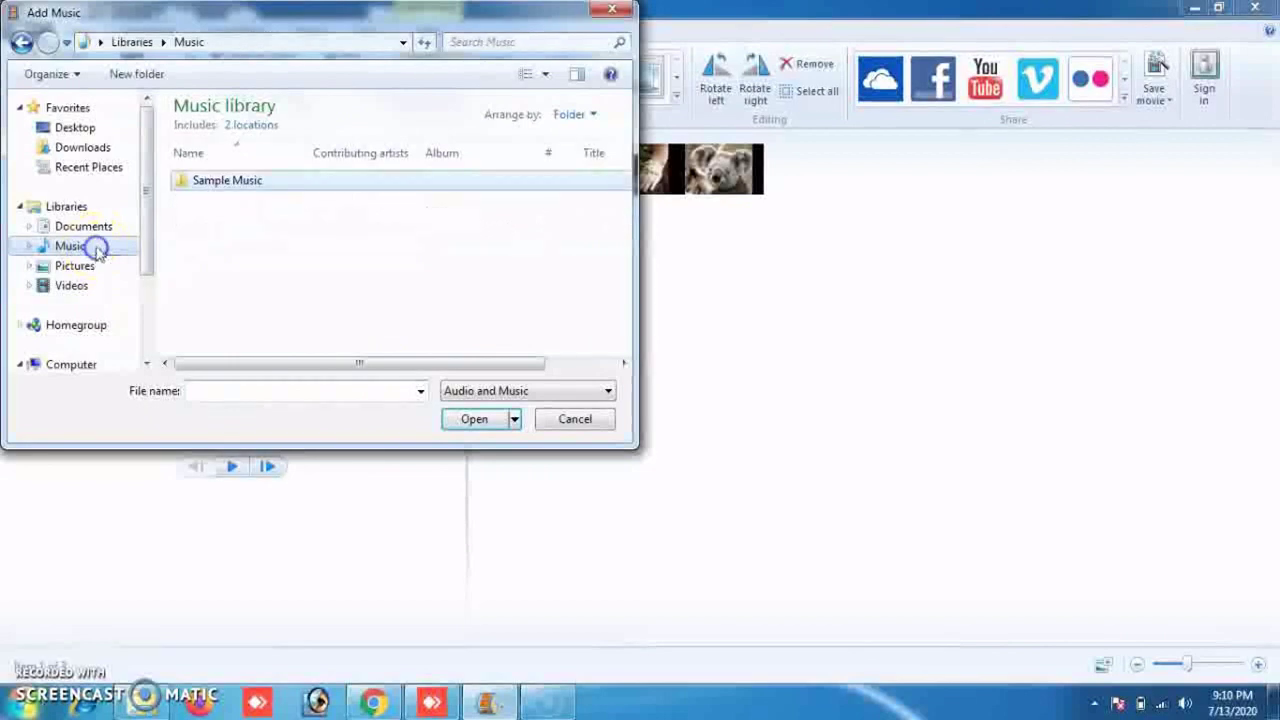
pyautogui.click(246, 183)
pyautogui.doubleClick(246, 183)
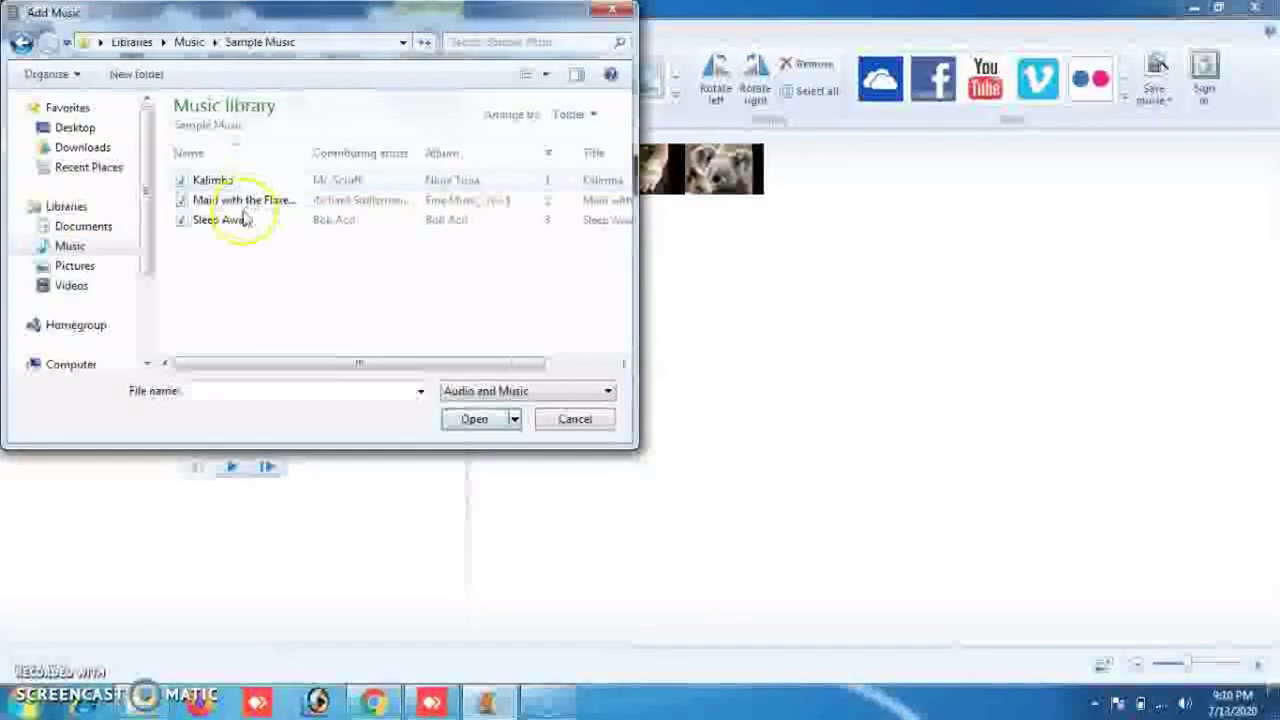
pyautogui.click(240, 222)
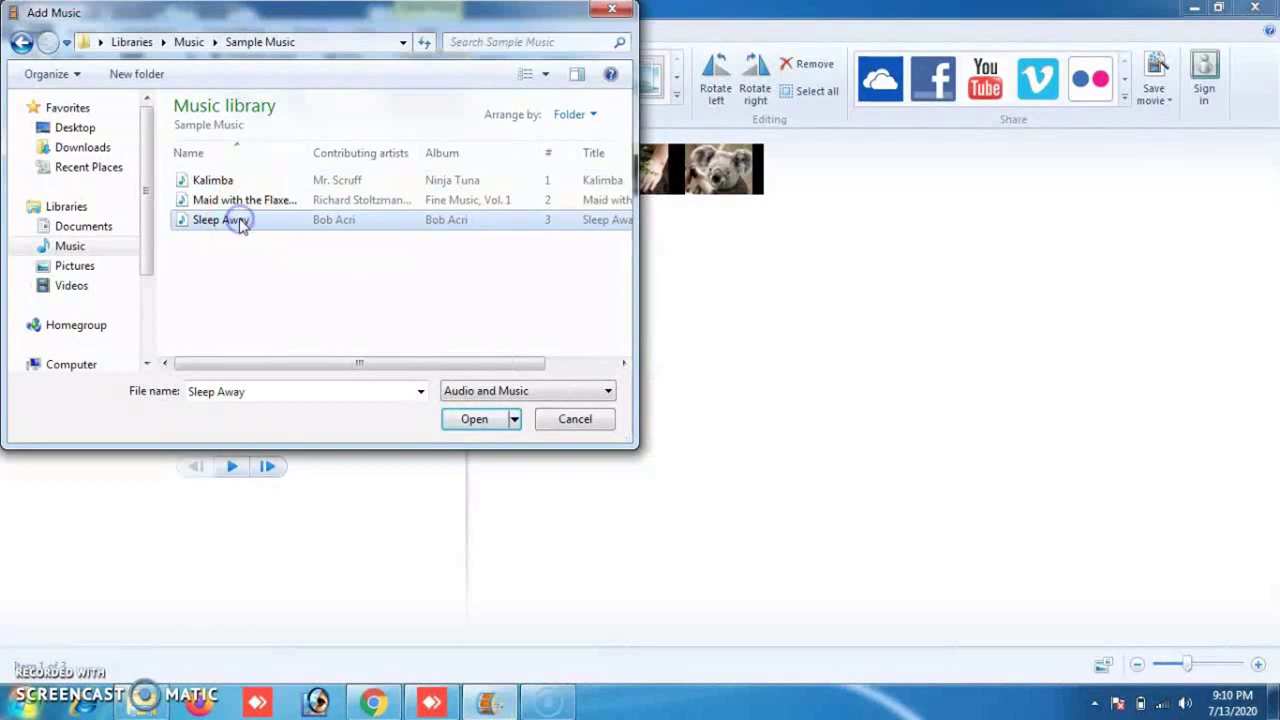
pyautogui.click(471, 420)
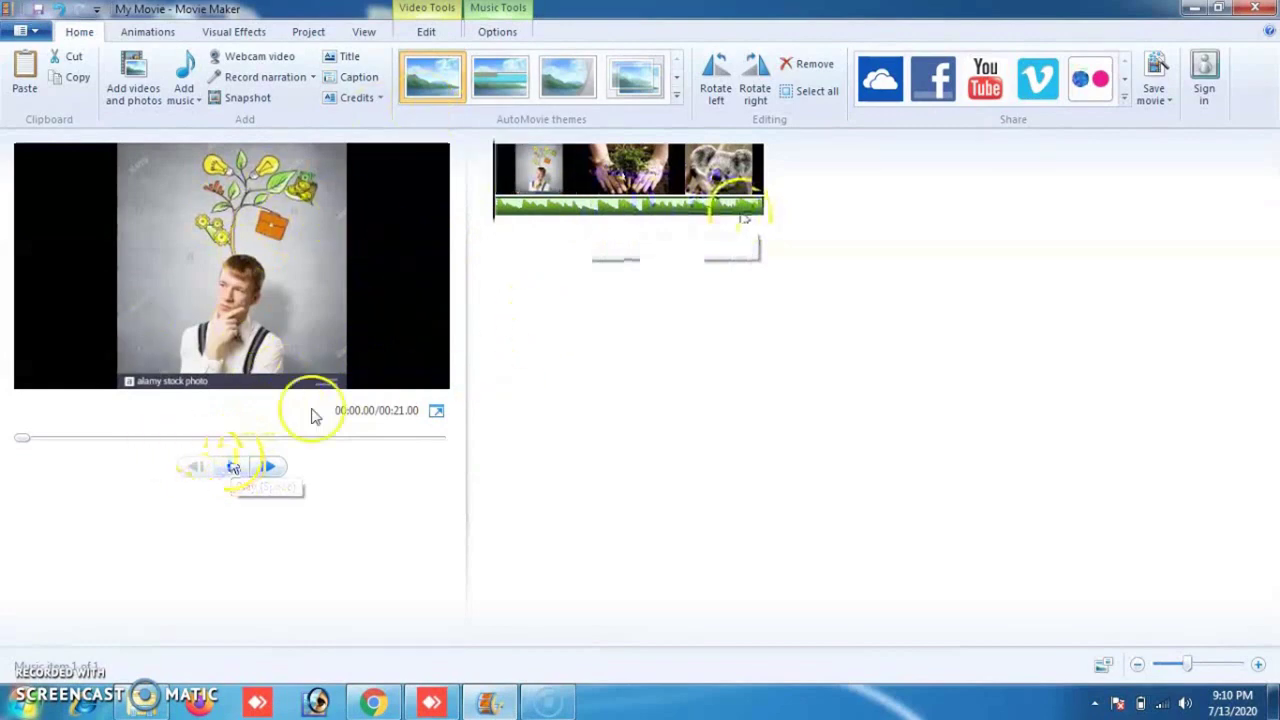
# Play the three-photo movie in the preview monitor, pause it, then resume playback
pyautogui.click(234, 470)
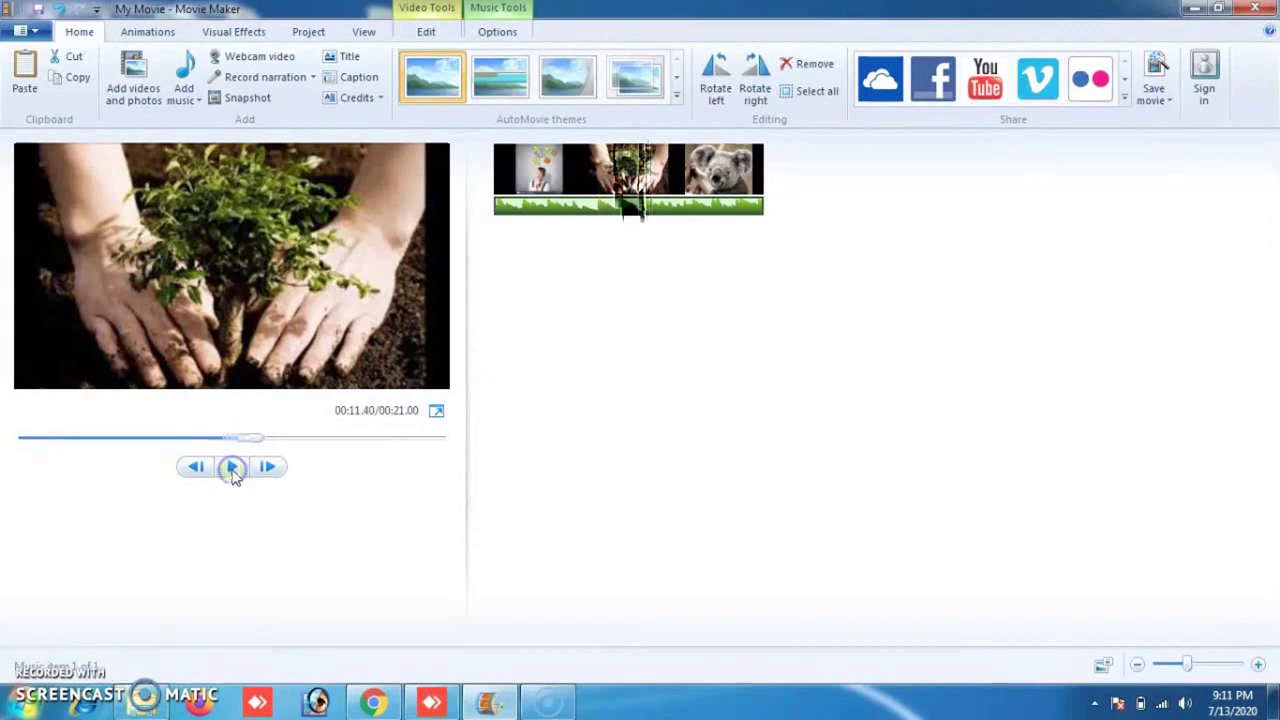
pyautogui.click(232, 467)
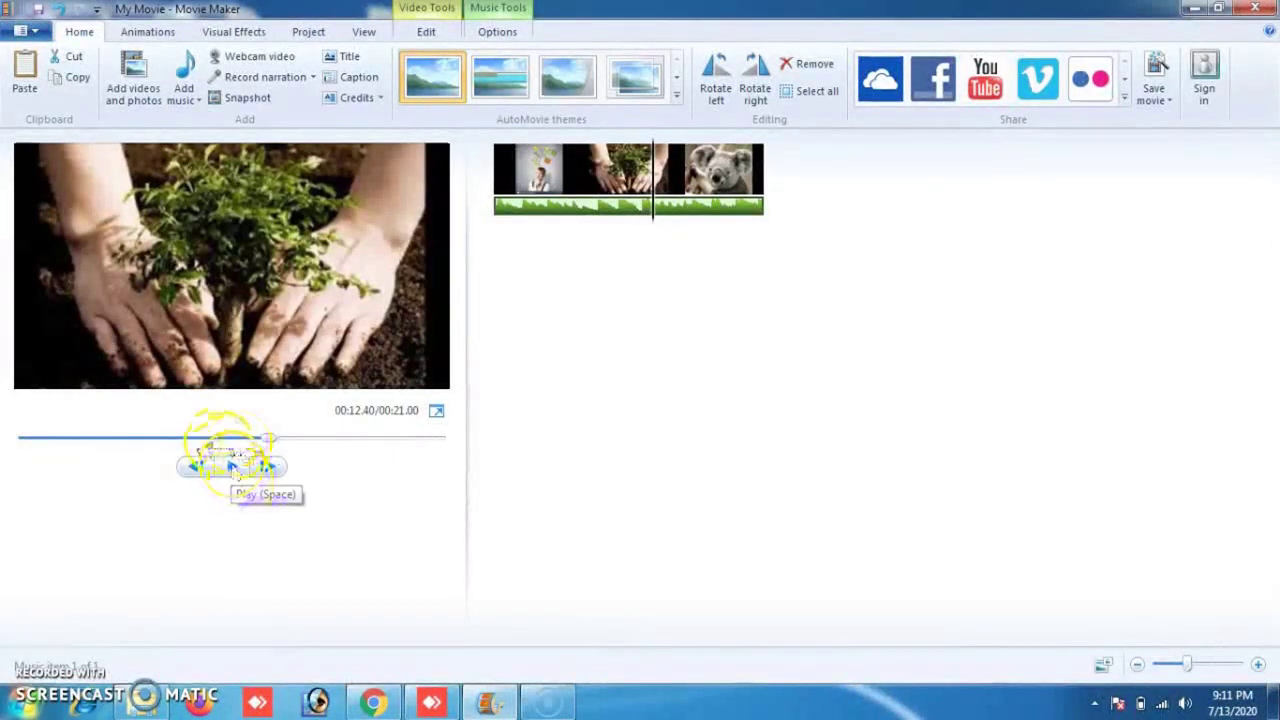
pyautogui.click(234, 468)
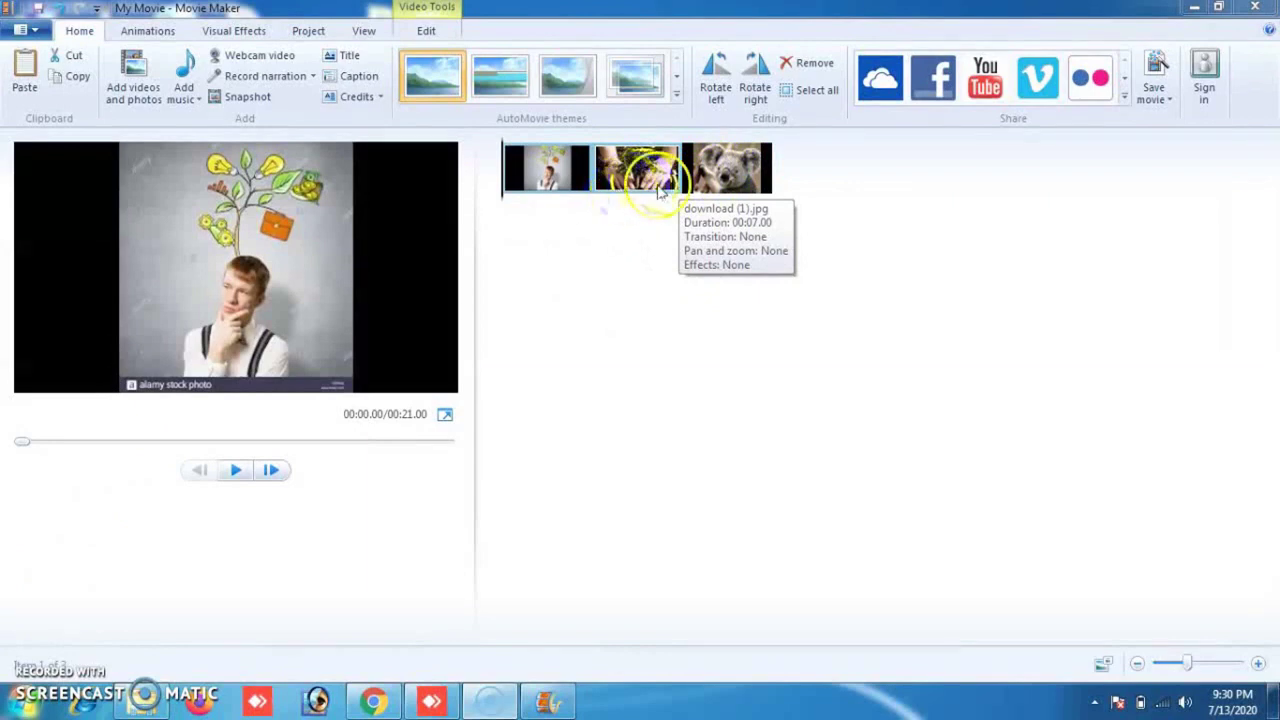
# Browse the Animations transitions gallery and give the clip a Reveals transition
pyautogui.click(150, 34)
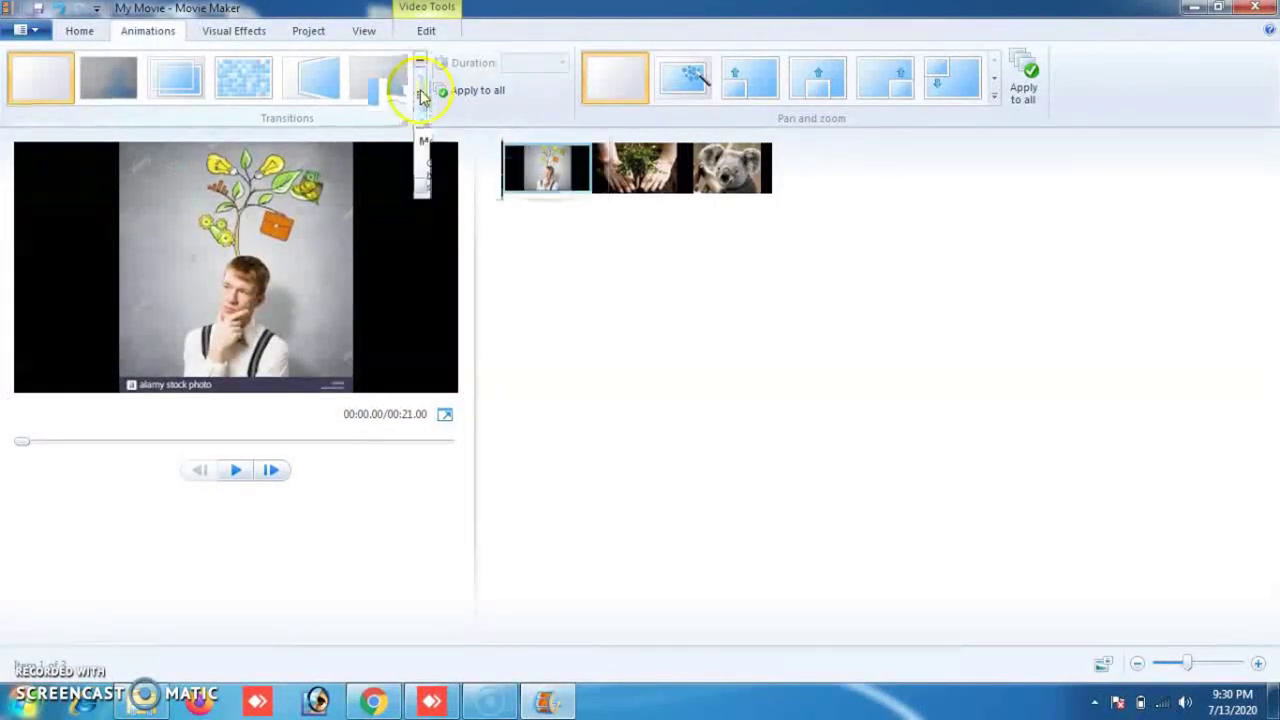
pyautogui.click(421, 97)
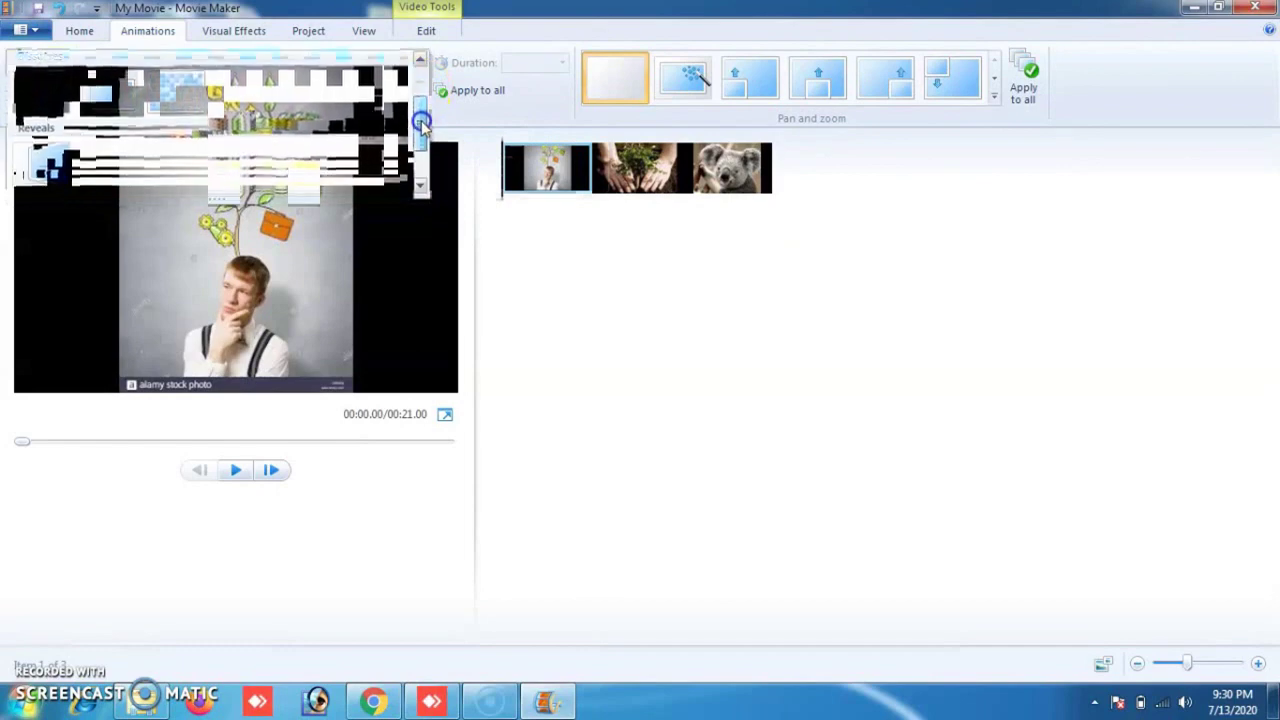
pyautogui.moveTo(420, 123)
pyautogui.mouseDown()
pyautogui.moveTo(424, 156)
pyautogui.moveTo(422, 60)
pyautogui.mouseUp()
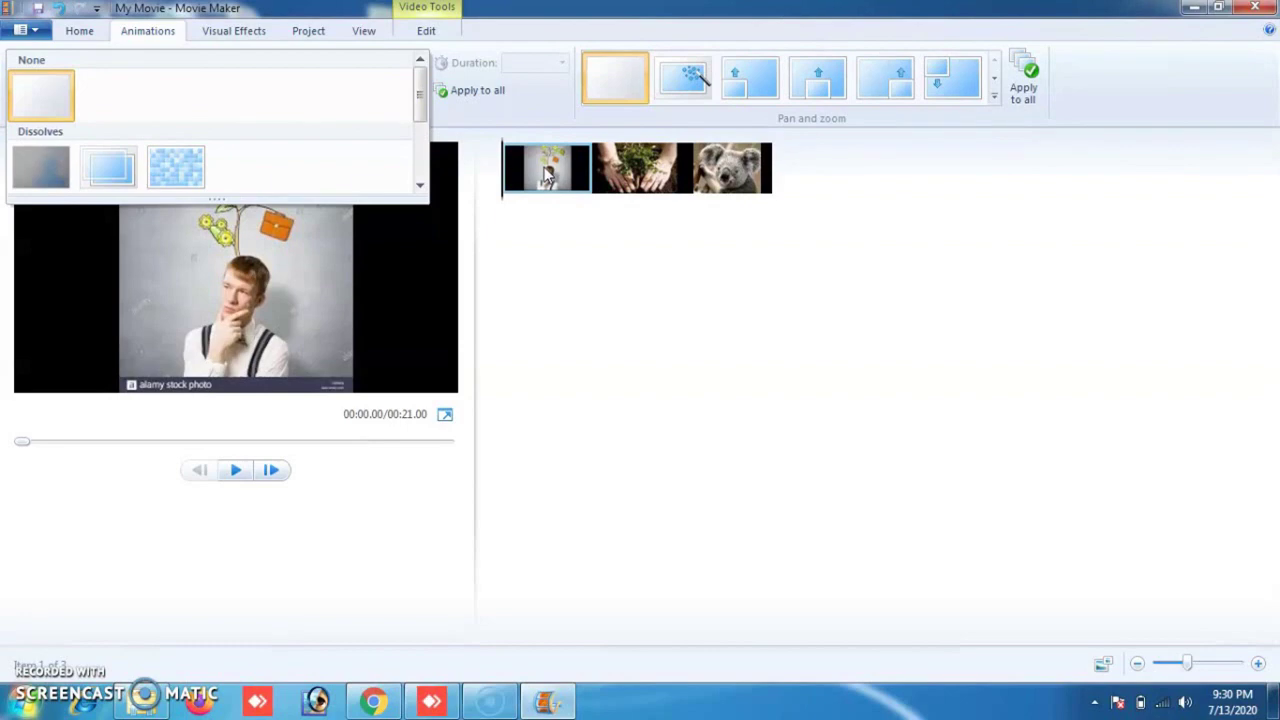
pyautogui.click(545, 170)
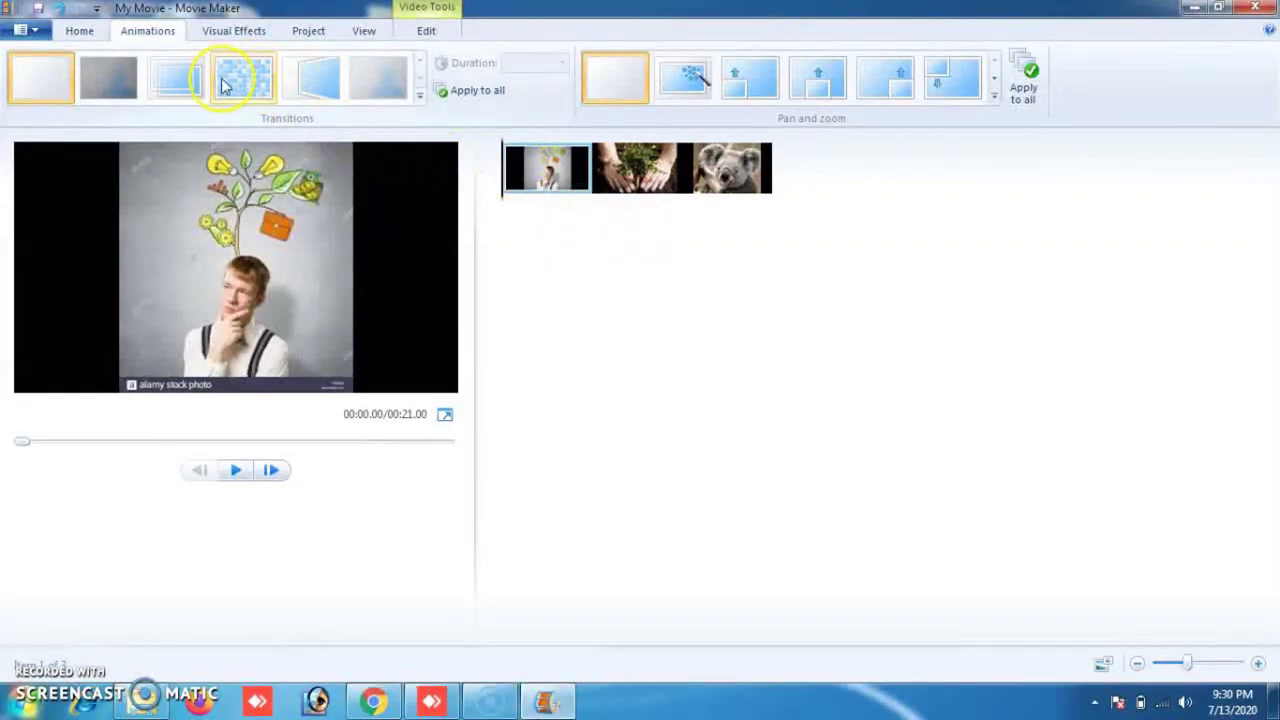
pyautogui.click(320, 80)
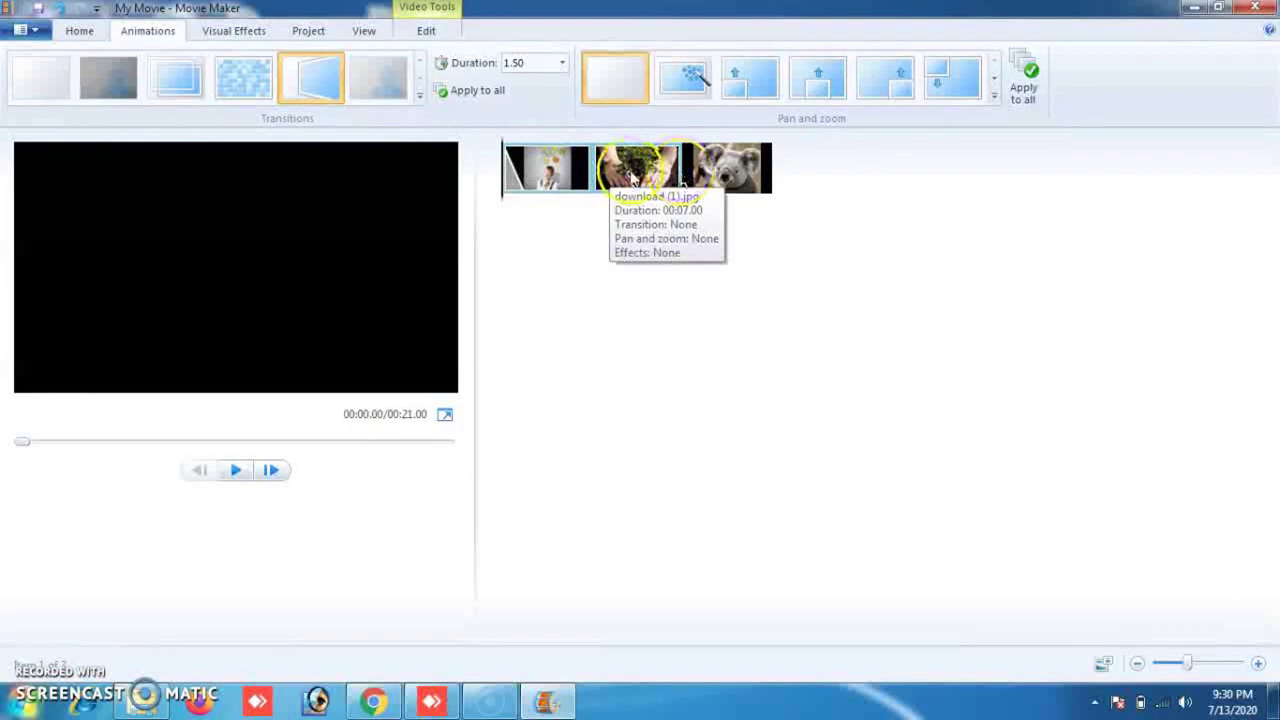
# Apply the reveal transition to all clips and preview the 18-second movie
pyautogui.click(456, 91)
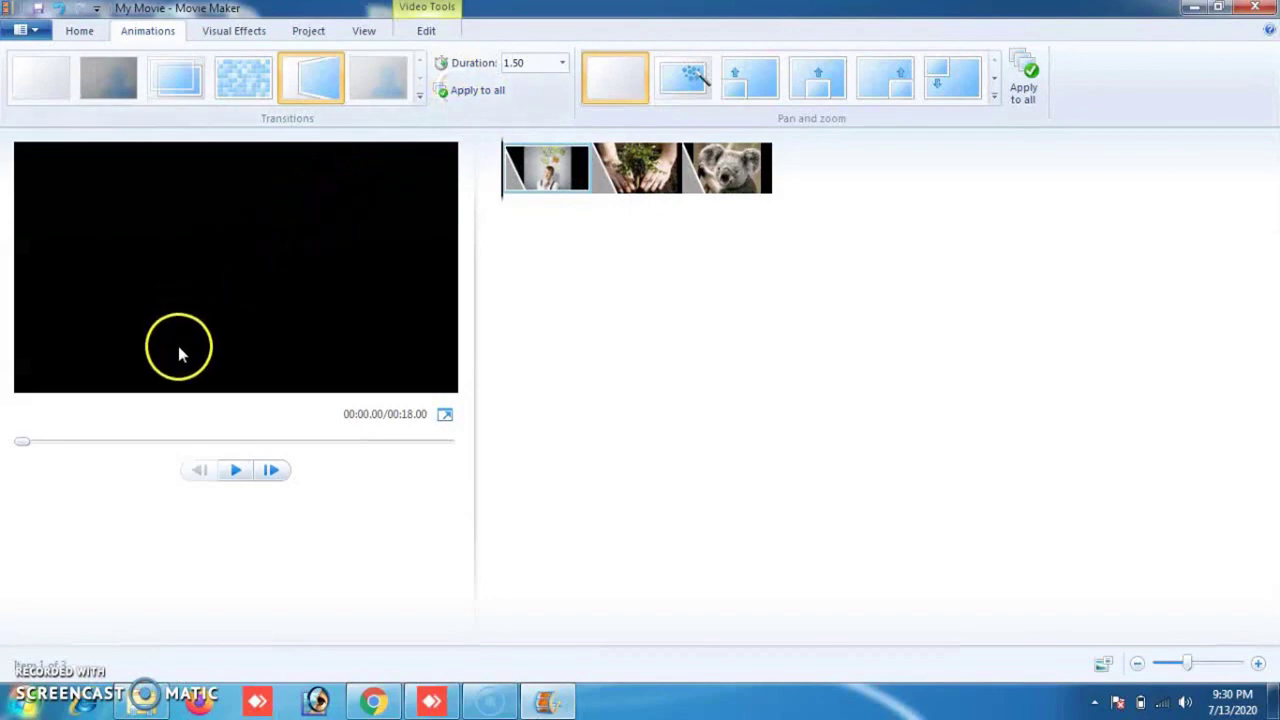
pyautogui.click(234, 472)
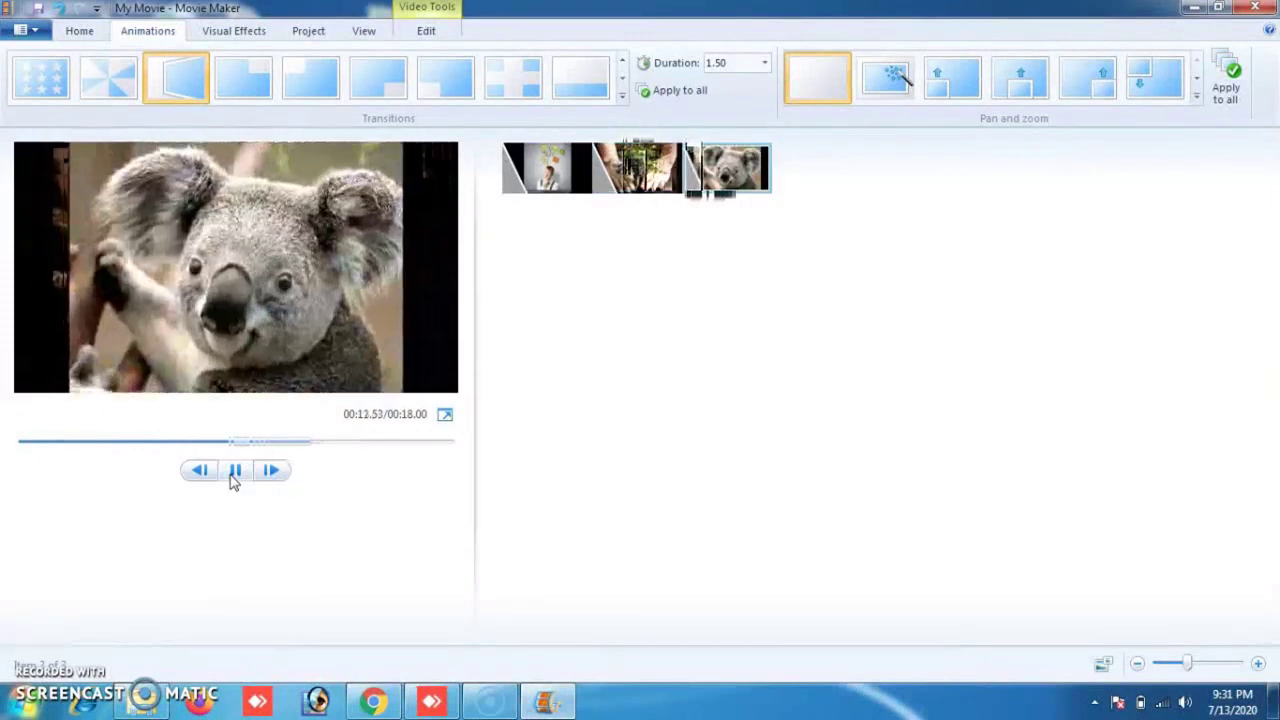
pyautogui.click(509, 165)
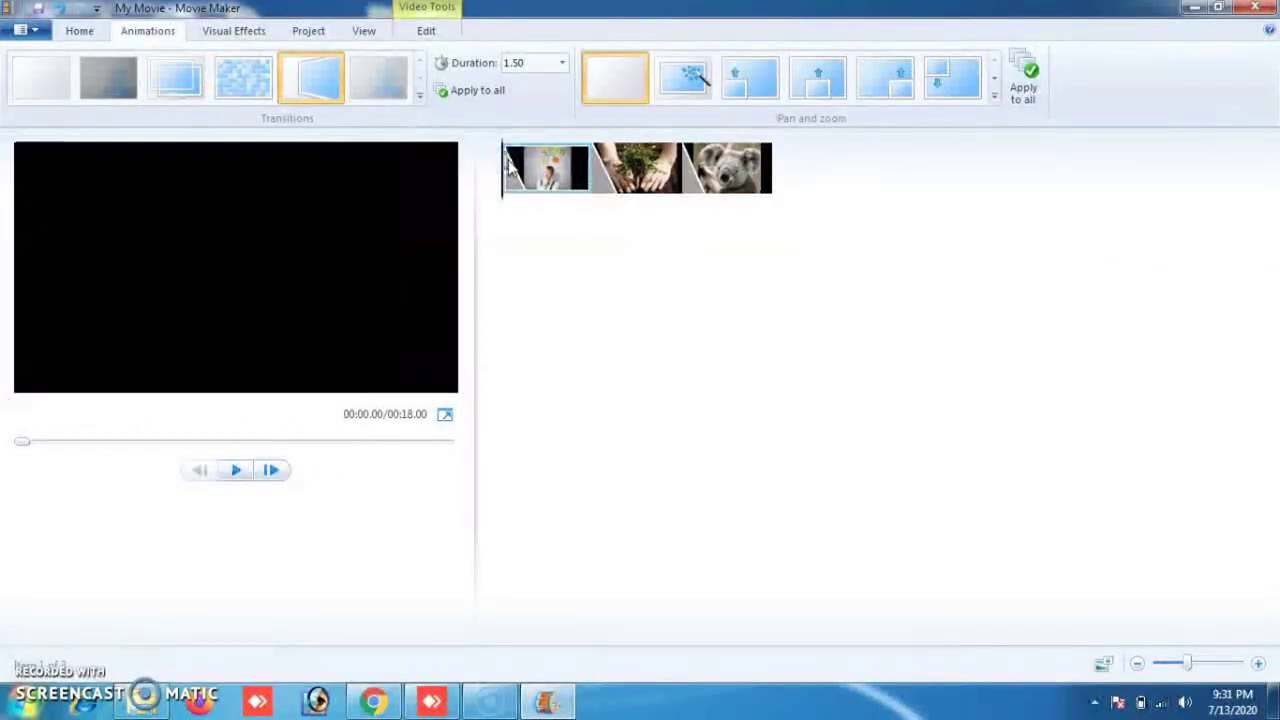
# Apply the pixelated Dissolves transition to all clips and preview it, pausing near the end
pyautogui.click(419, 96)
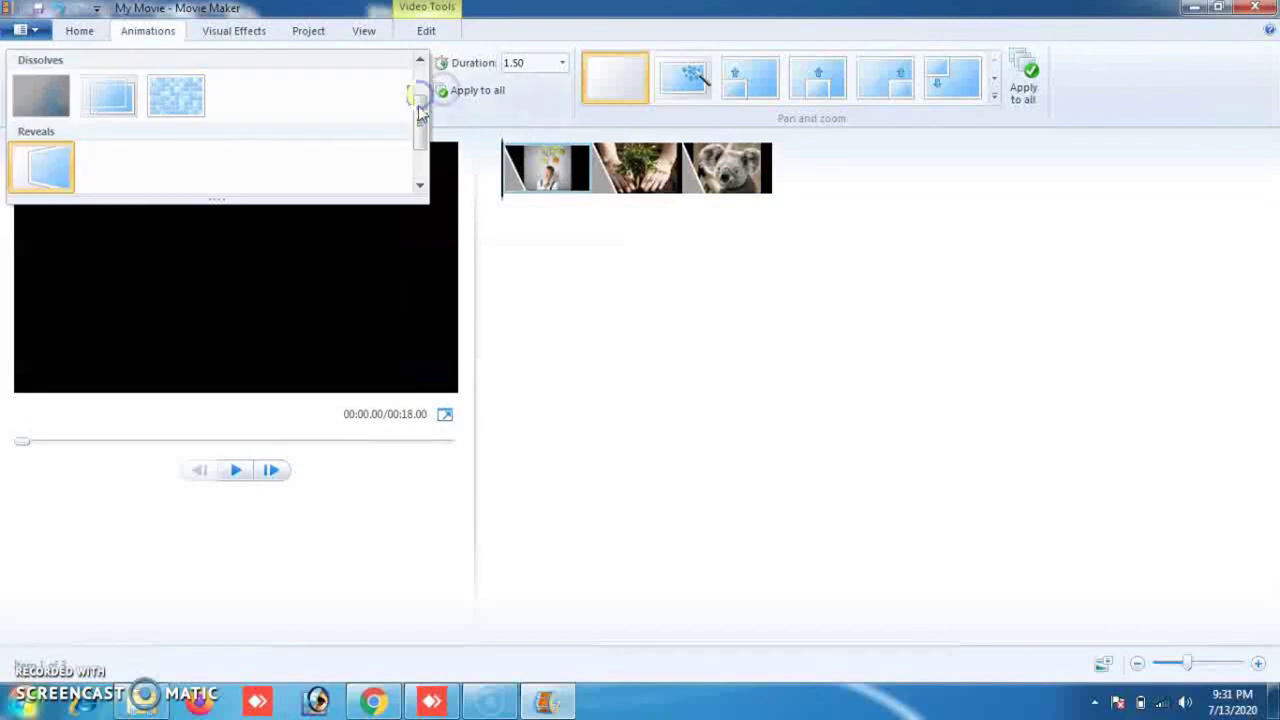
pyautogui.click(177, 93)
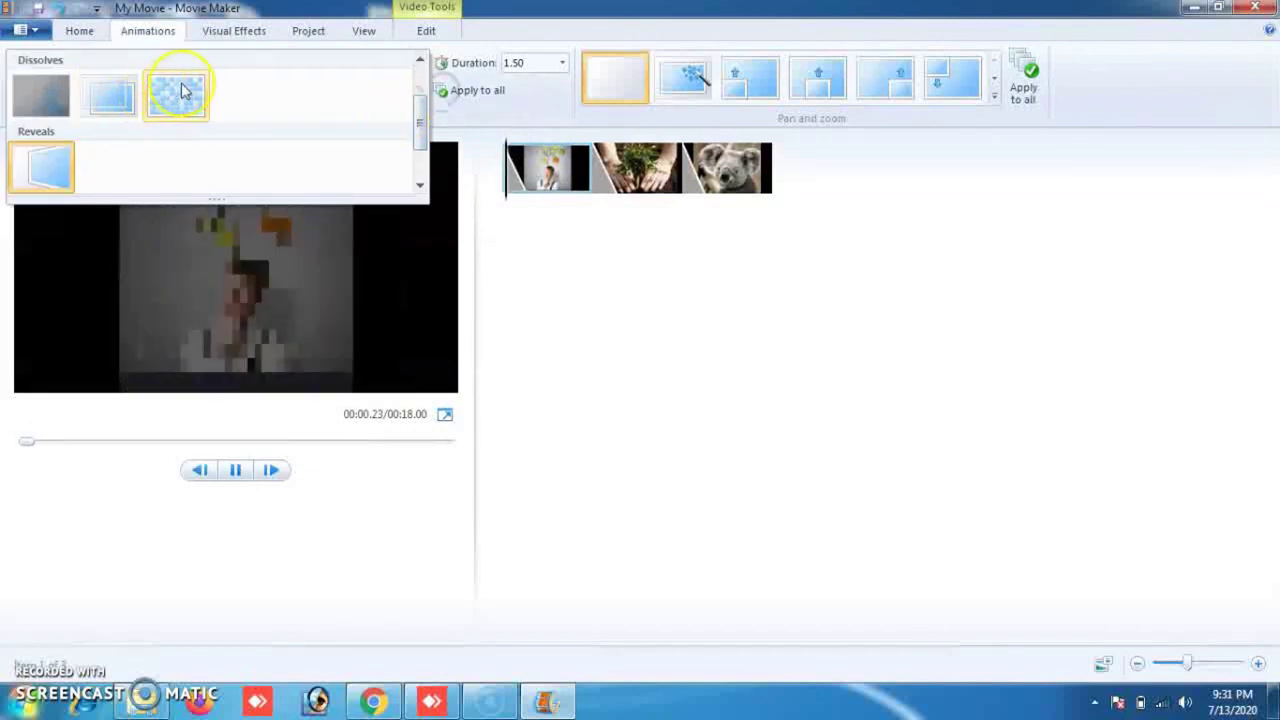
pyautogui.click(166, 100)
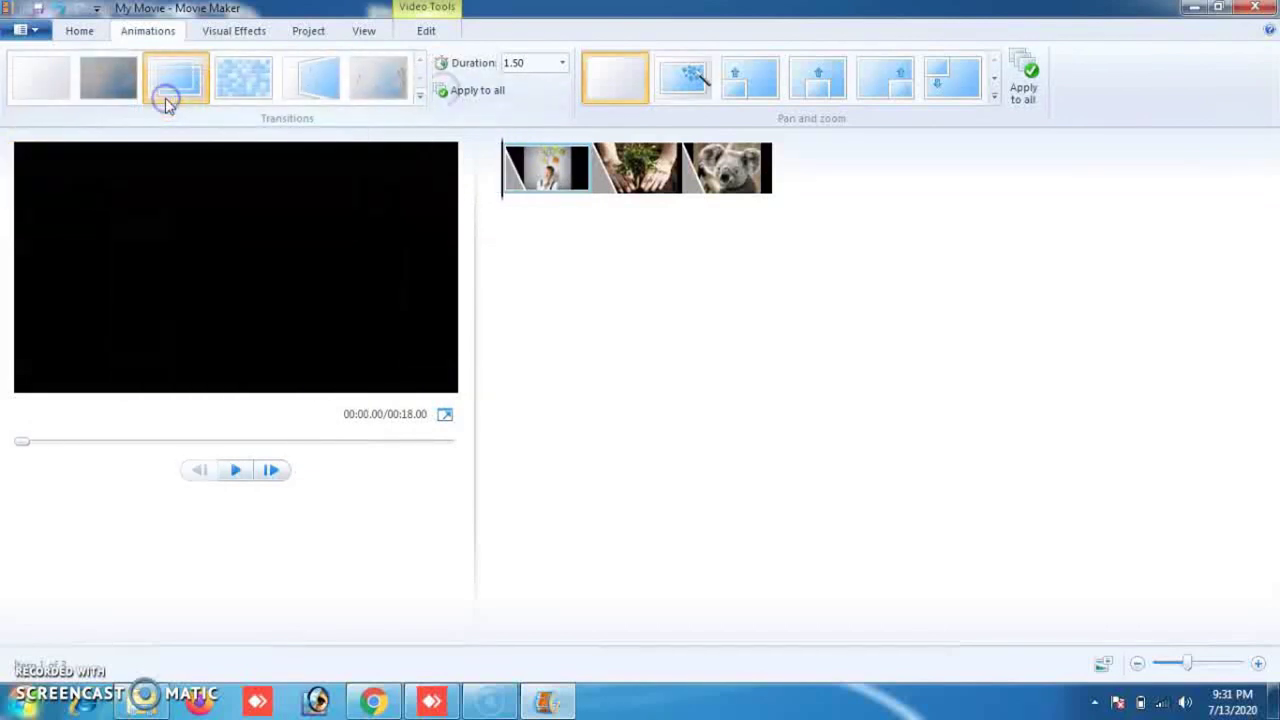
pyautogui.click(245, 80)
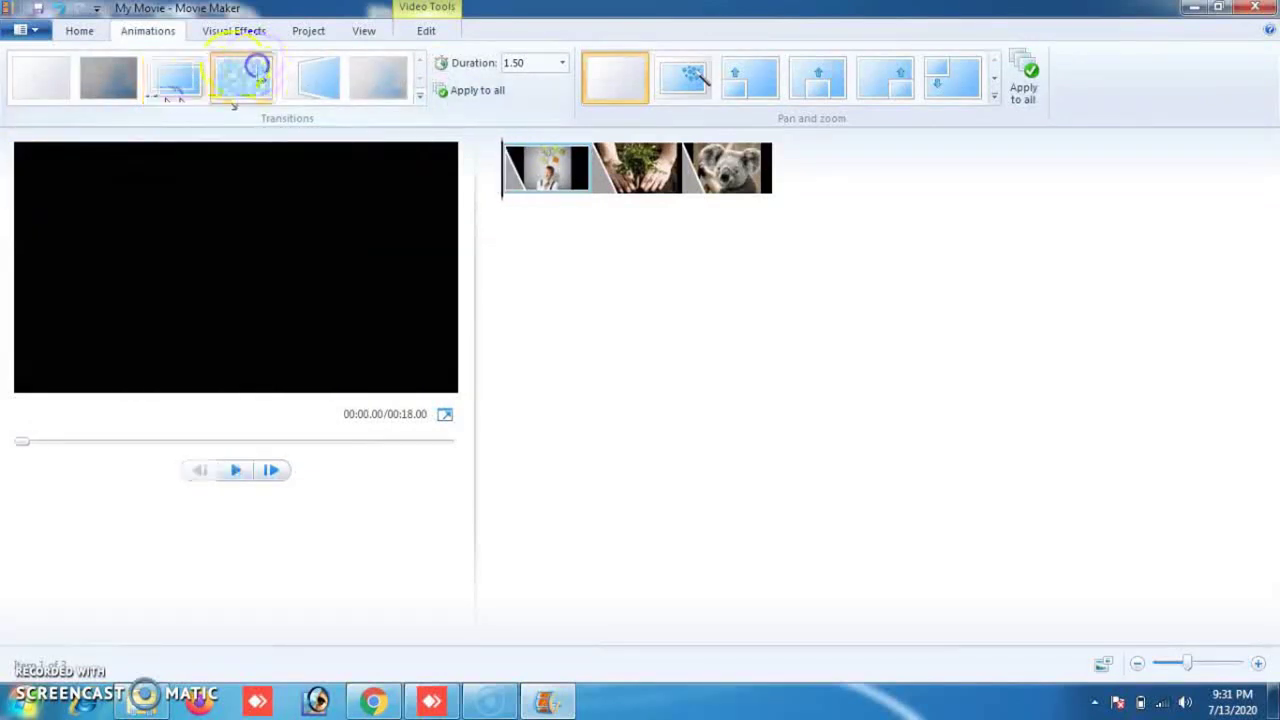
pyautogui.click(476, 90)
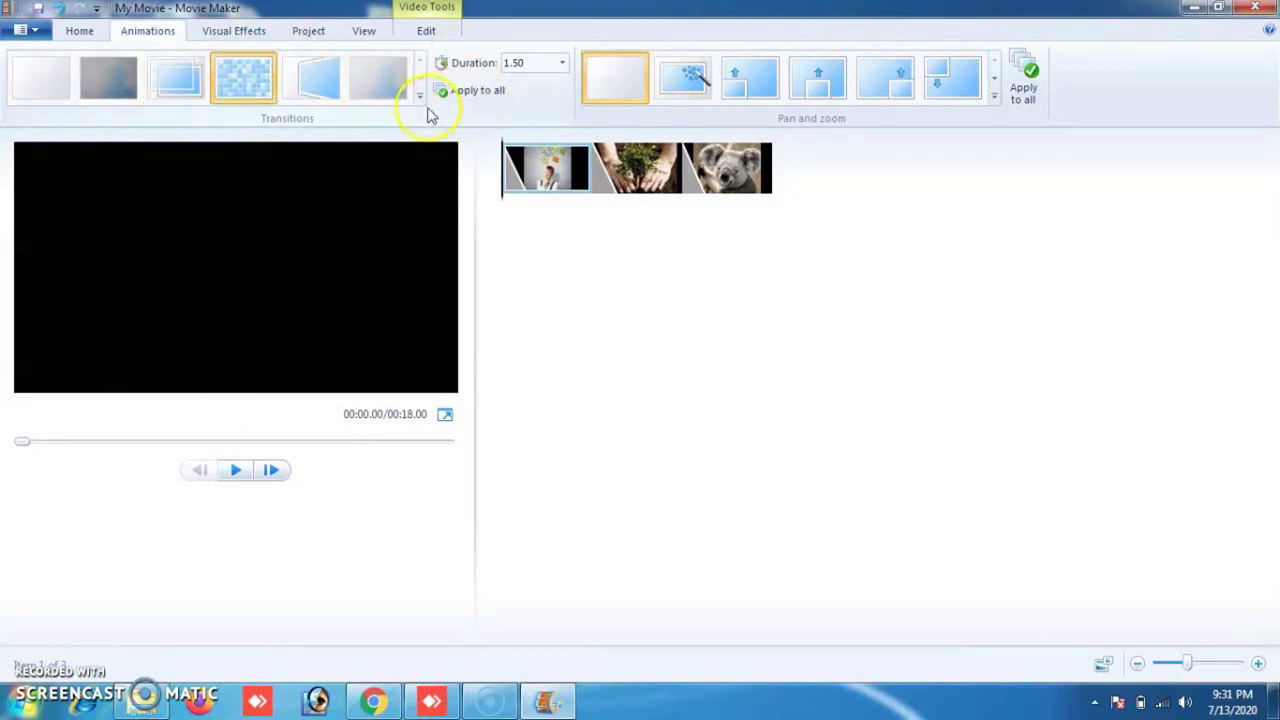
pyautogui.click(237, 471)
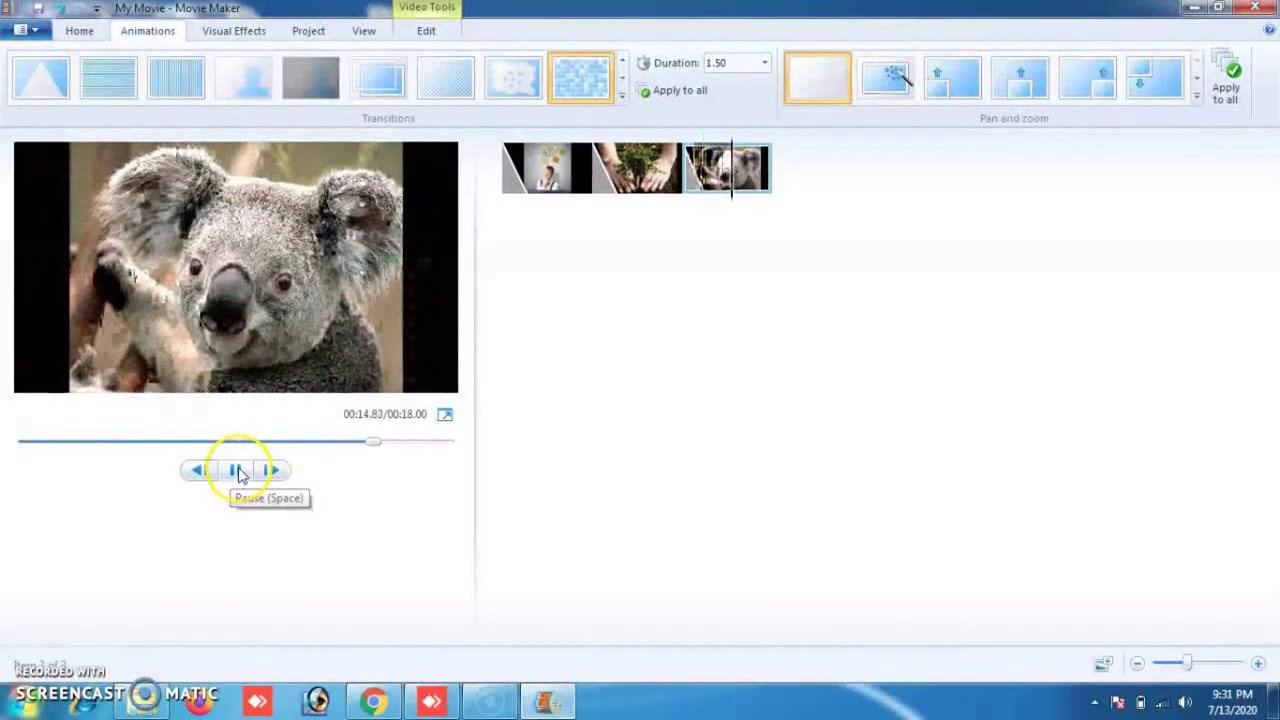
pyautogui.click(238, 471)
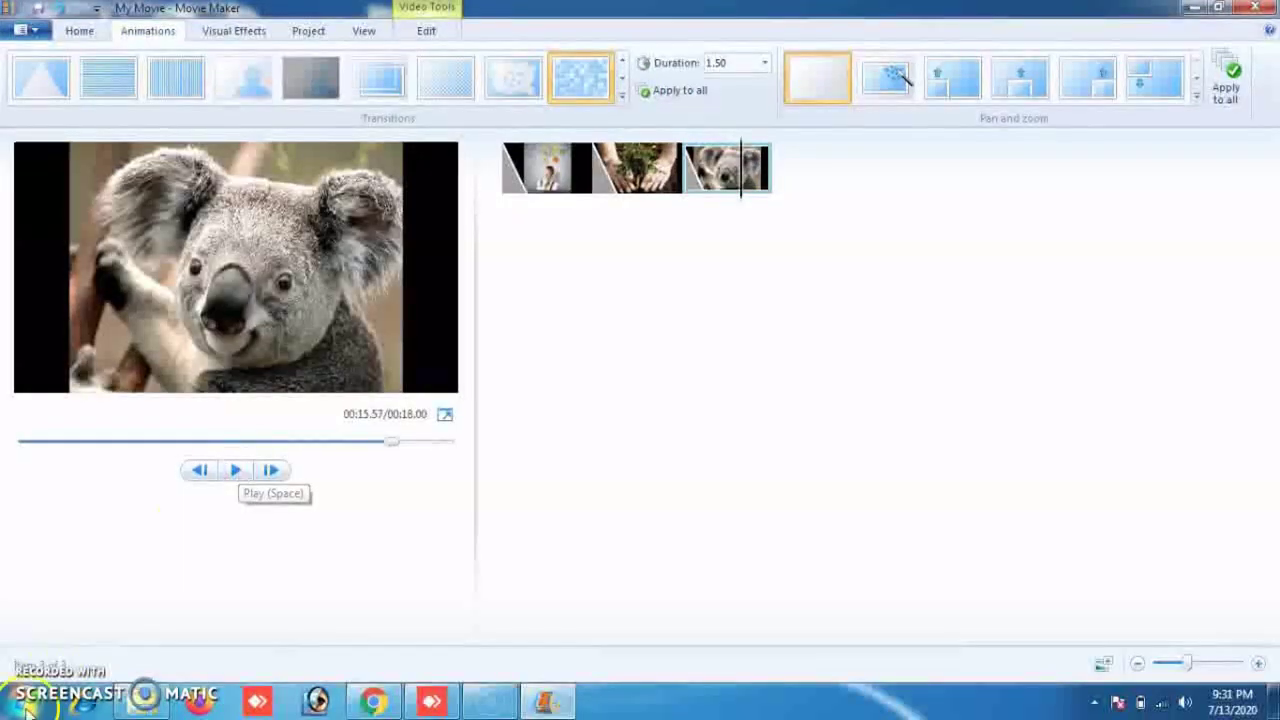